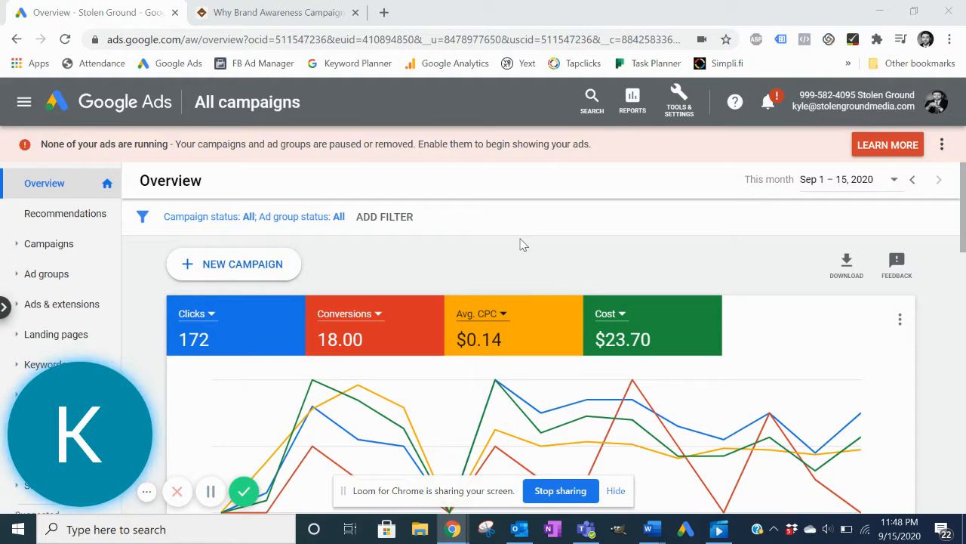
Open the Campaigns list and start creating a new campaign
scroll(490, 254, "down", 1)
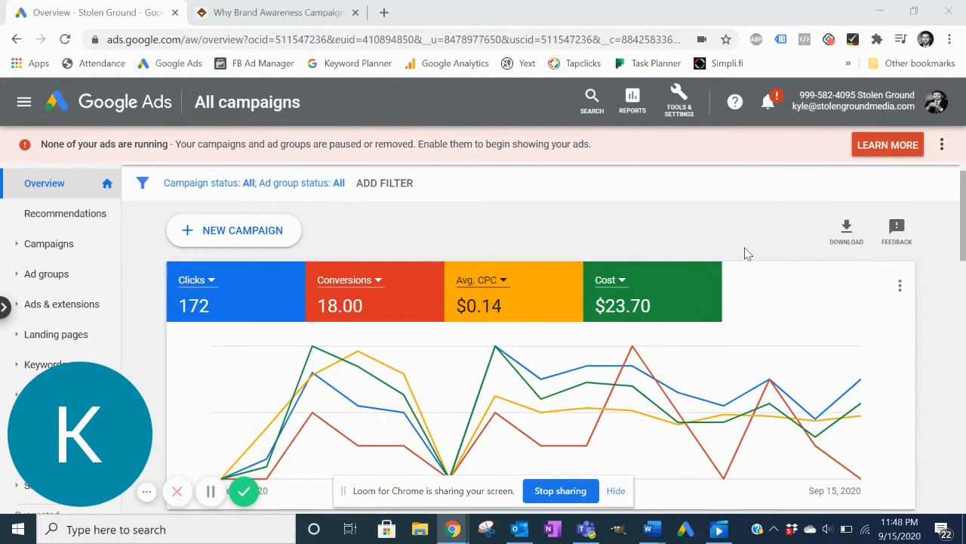
left_click(54, 242)
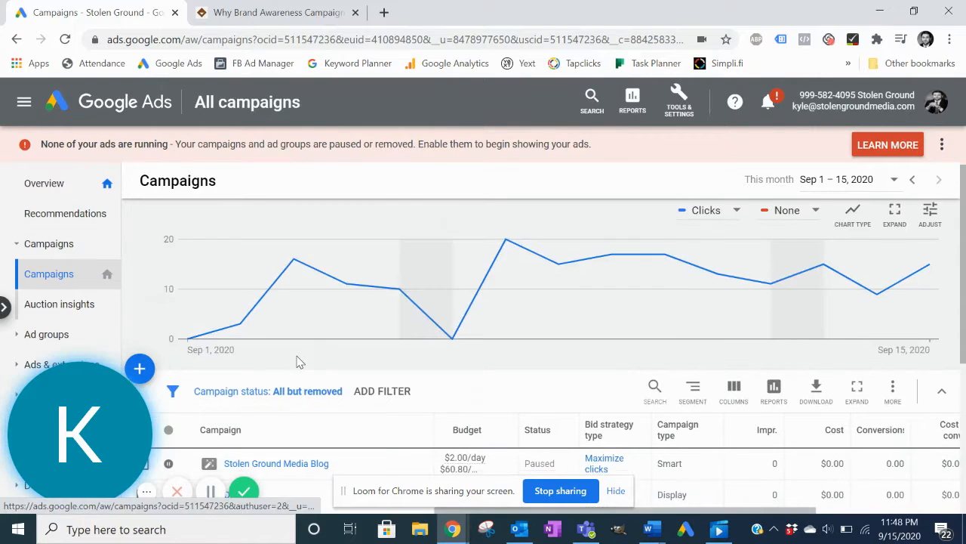
scroll(297, 360, "down", 2)
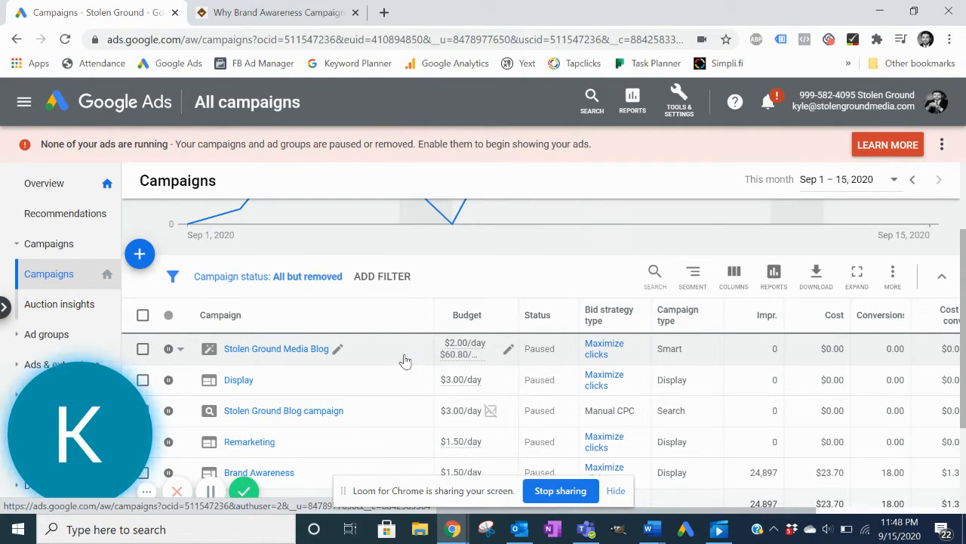
scroll(405, 362, "right", 1)
scroll(405, 362, "left", 1)
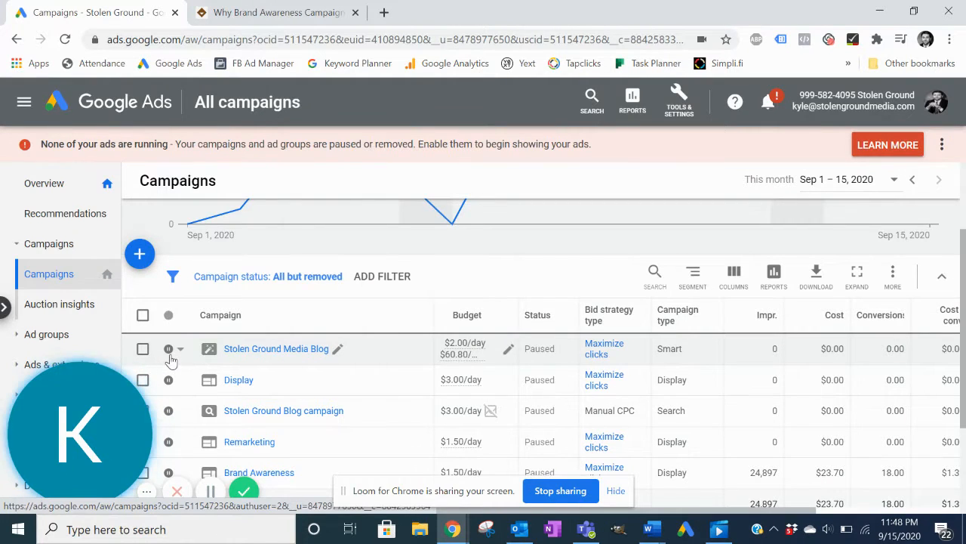
scroll(173, 360, "down", 1)
scroll(173, 360, "up", 3)
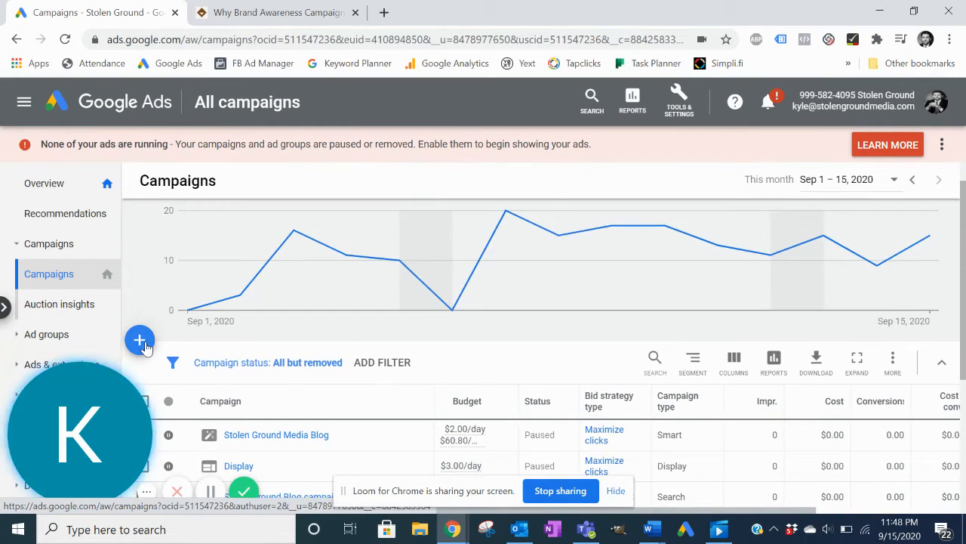
left_click(141, 341)
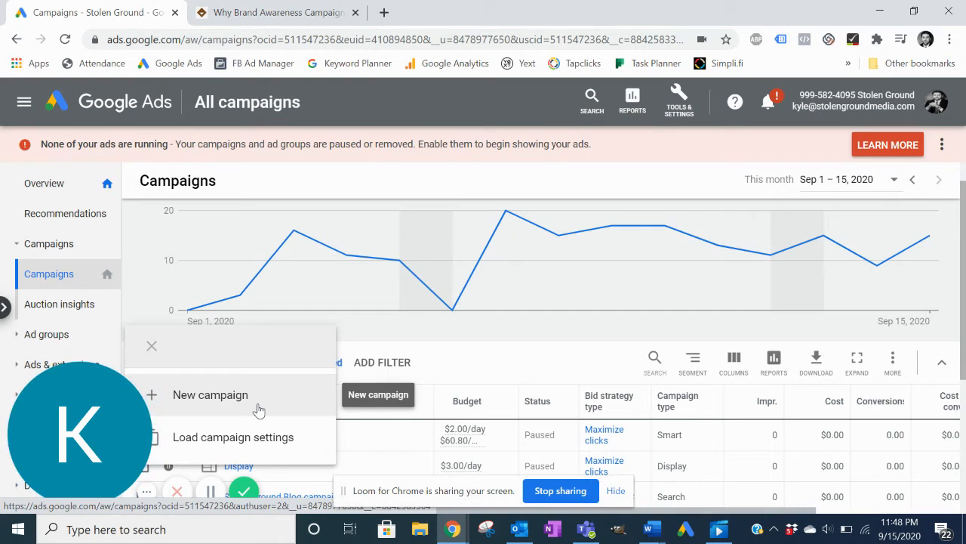
left_click(258, 410)
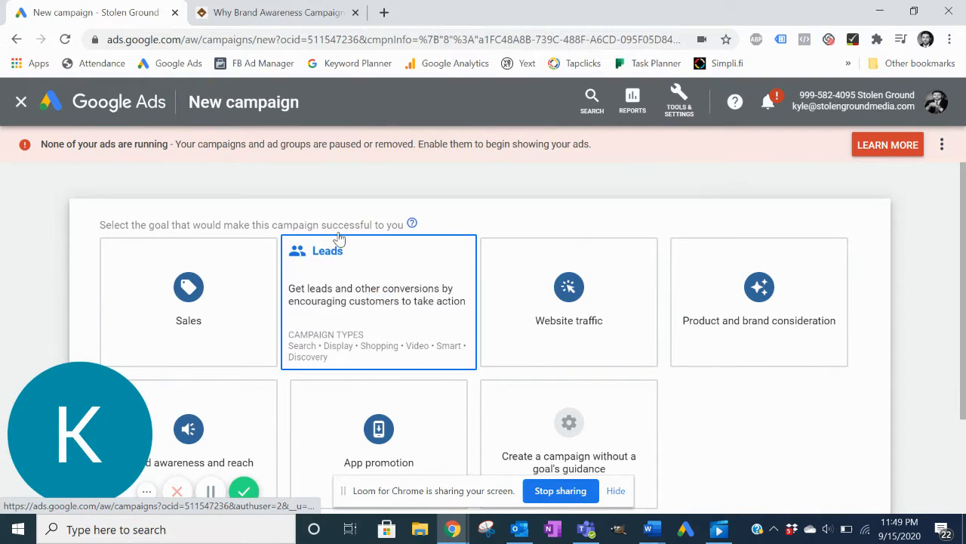
Choose Website traffic as the campaign goal and Display as the campaign type
scroll(337, 221, "down", 2)
left_click(505, 222)
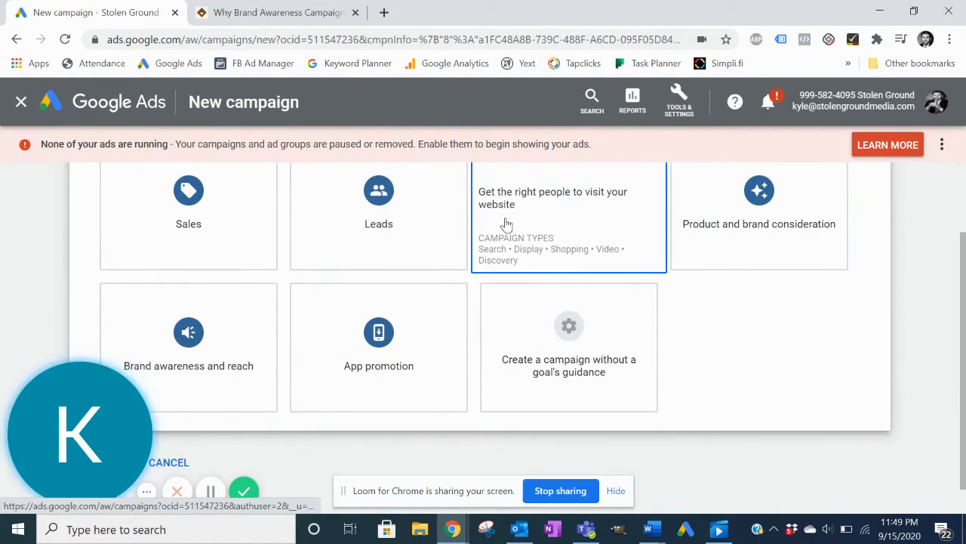
scroll(507, 223, "down", 1)
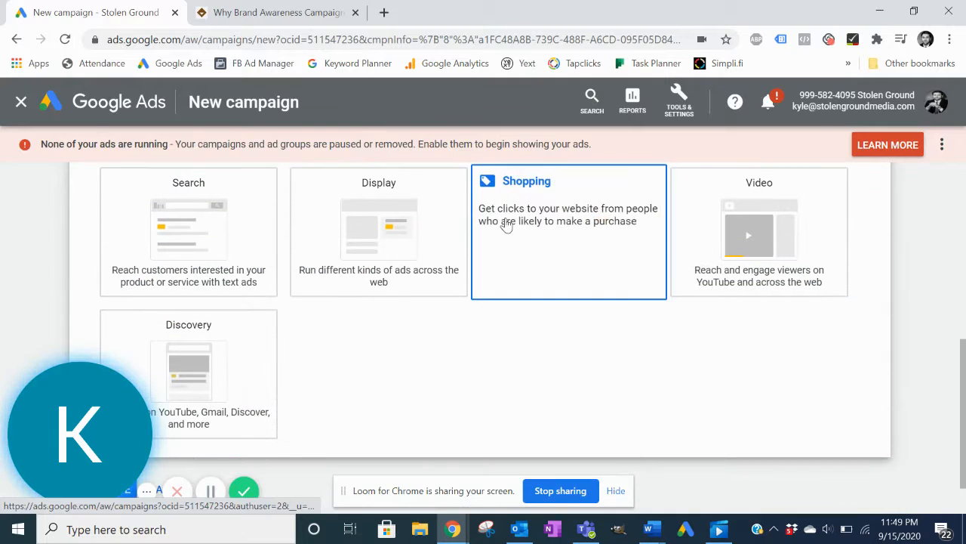
left_click(392, 233)
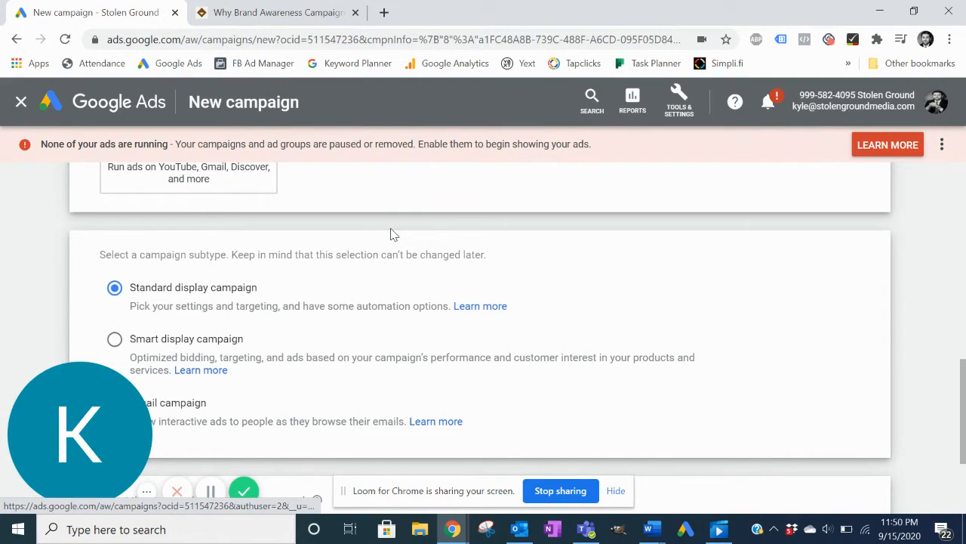
Enter stolengroundmedia.com as the business website for the standard display campaign and continue to the campaign settings
scroll(243, 293, "down", 1)
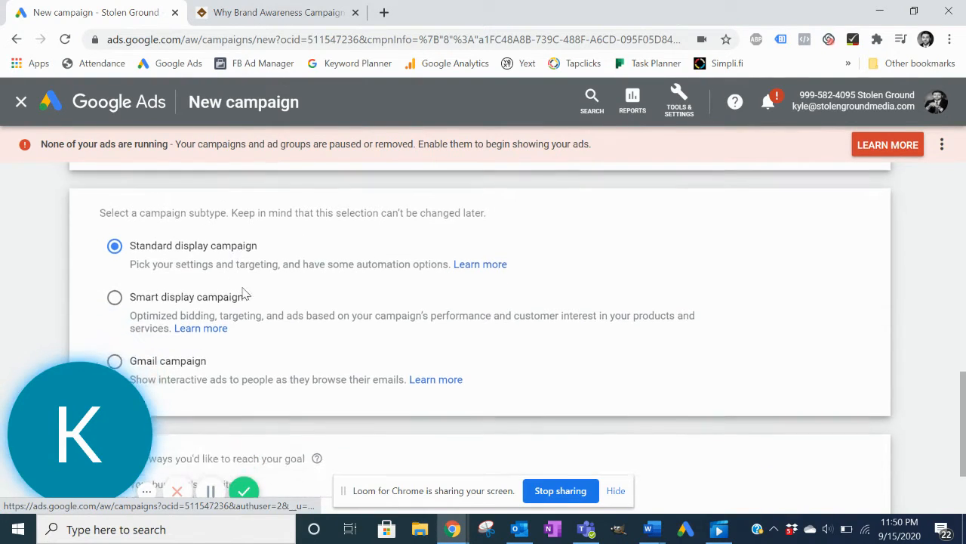
scroll(243, 295, "down", 1)
scroll(222, 266, "down", 1)
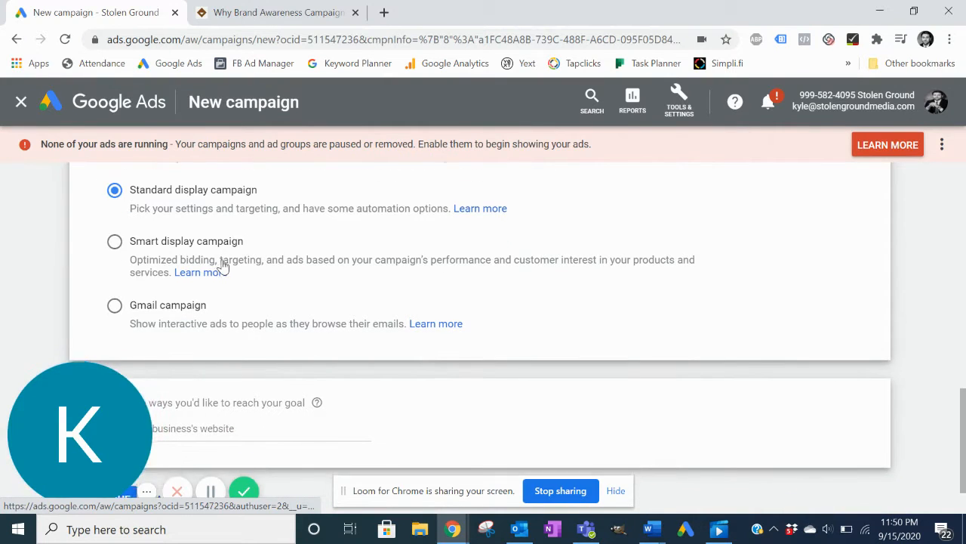
scroll(222, 266, "down", 1)
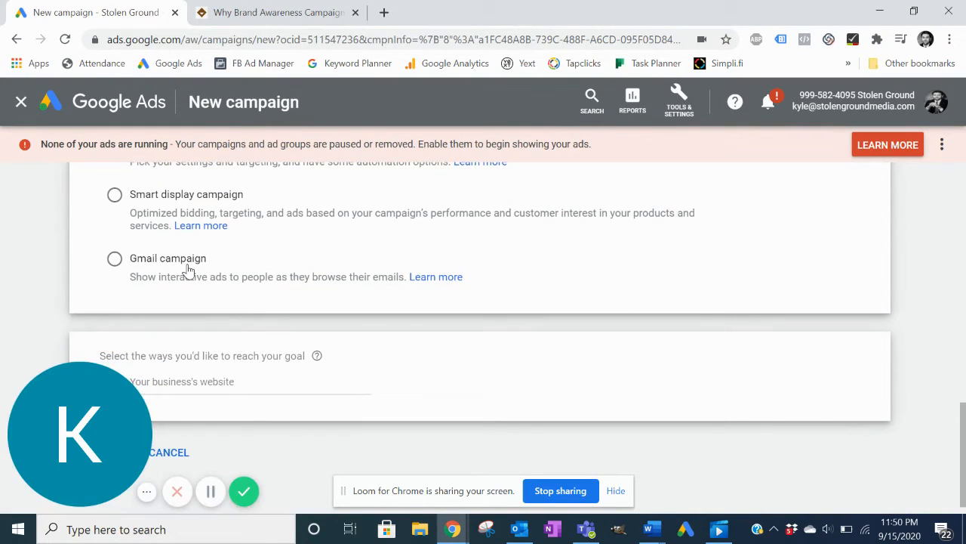
scroll(189, 271, "down", 1)
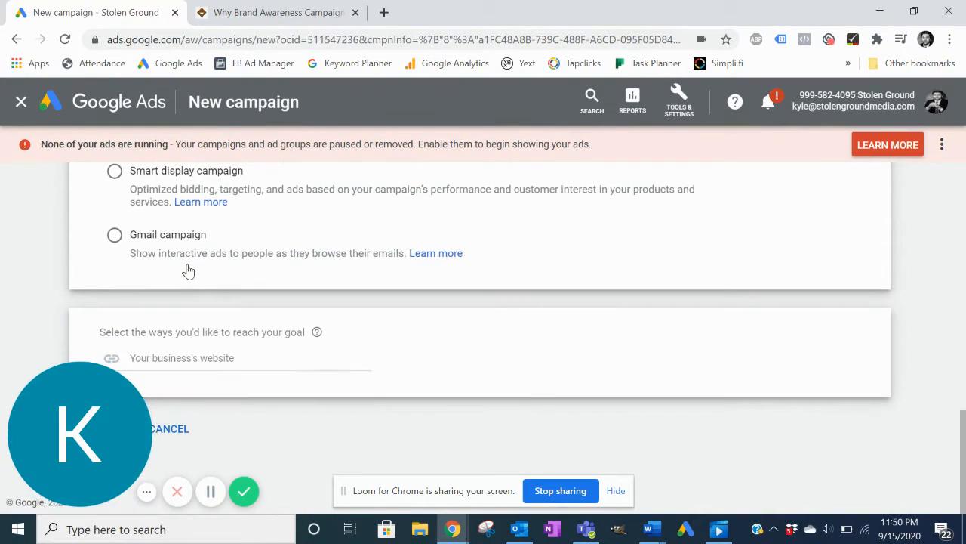
left_click(201, 358)
type("stoleng")
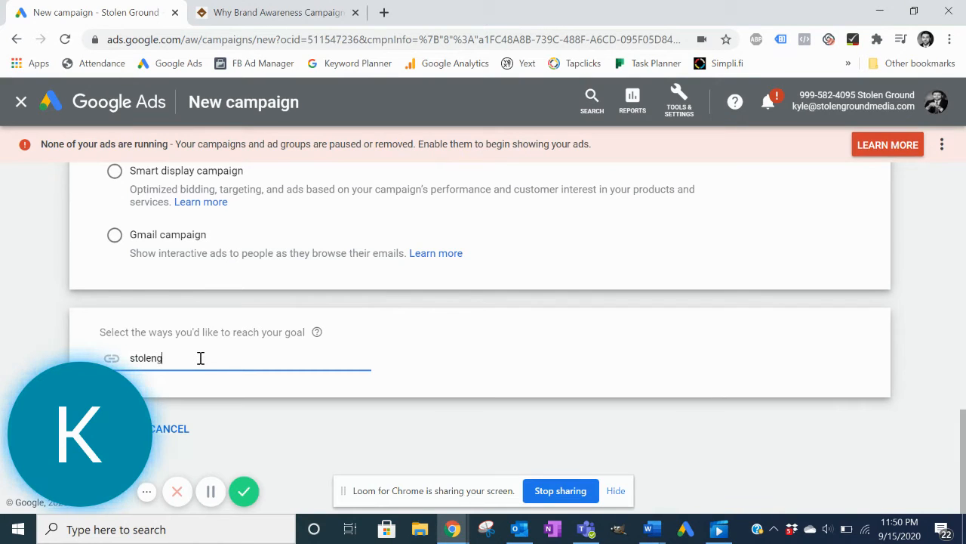
type("roundmedia.com")
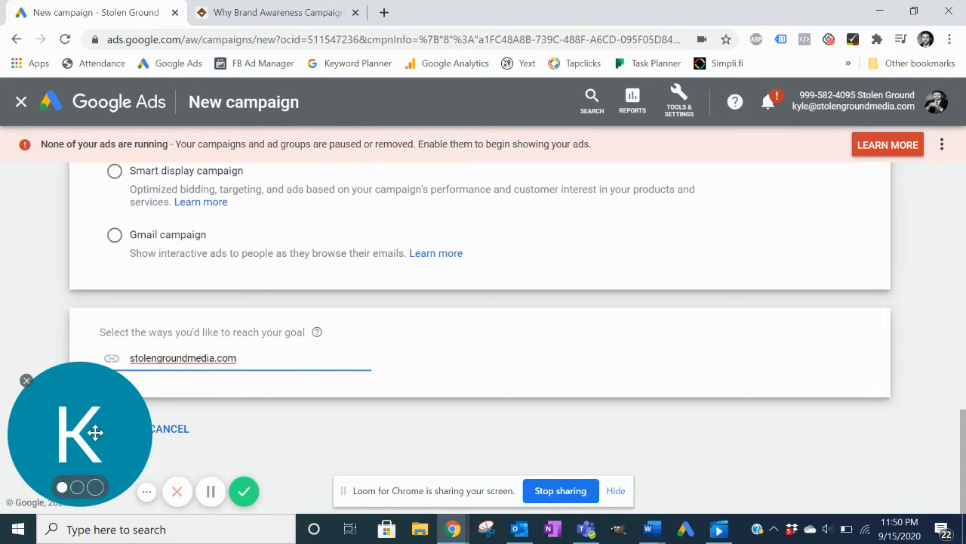
left_click_drag(96, 432, 830, 507)
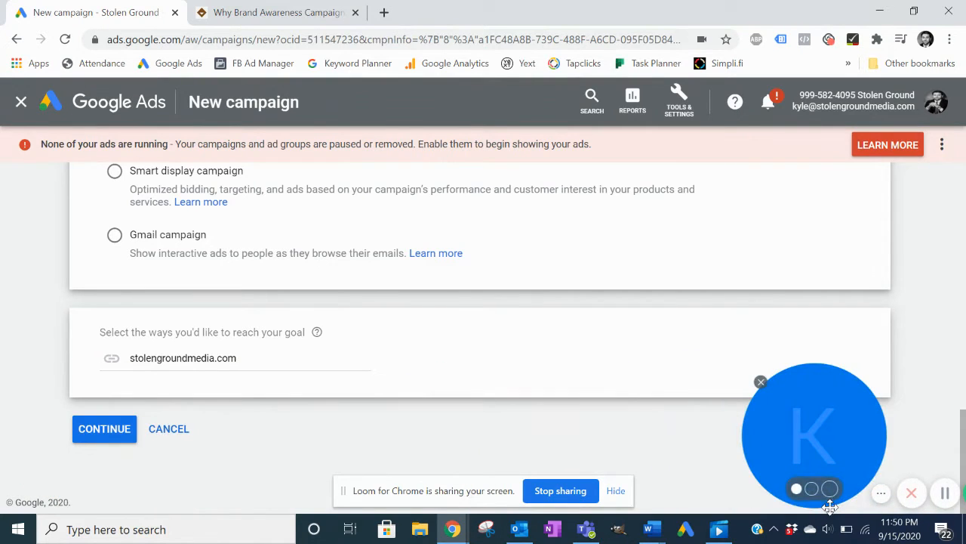
left_click(108, 441)
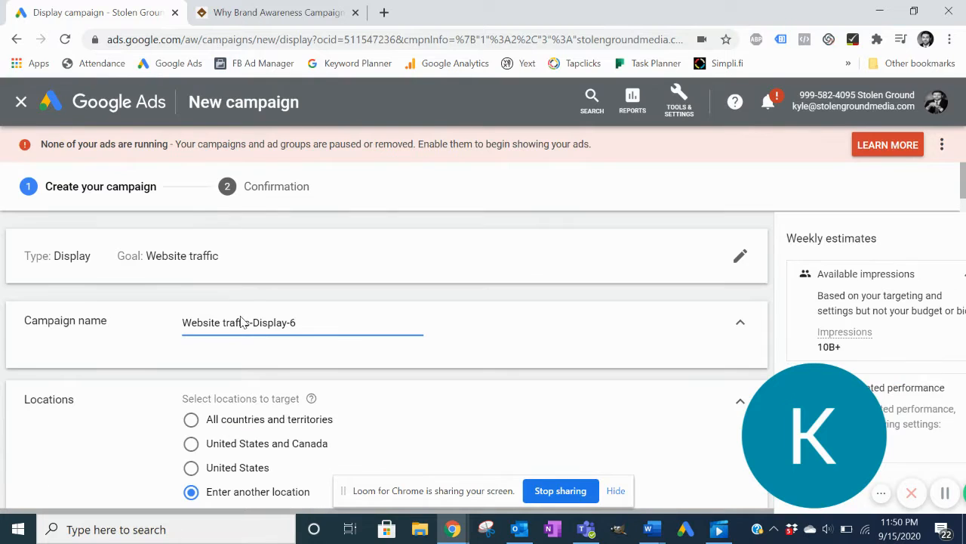
Name the campaign "Article: Why Brand Awareness Campaigns Work" and check the title against the open blog article
triple_click(238, 318)
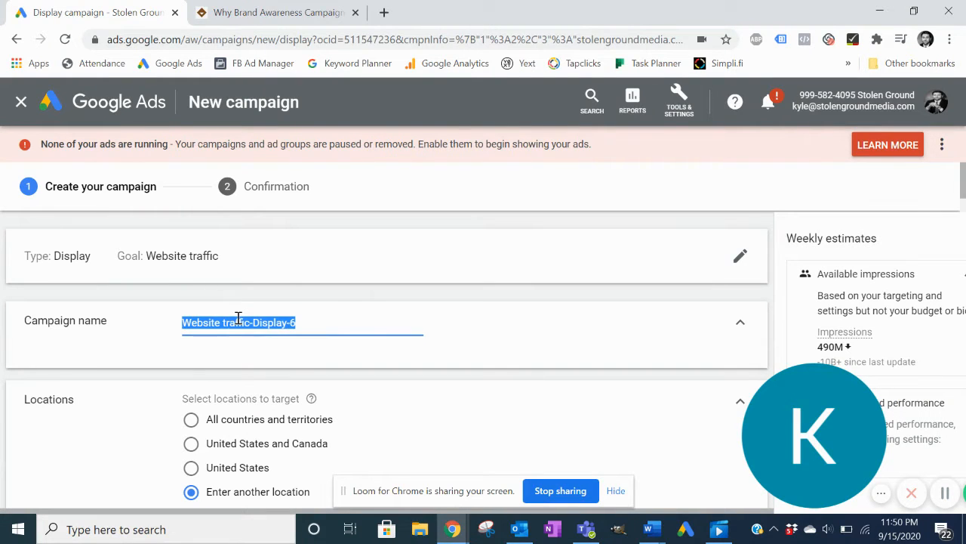
type("Article: ")
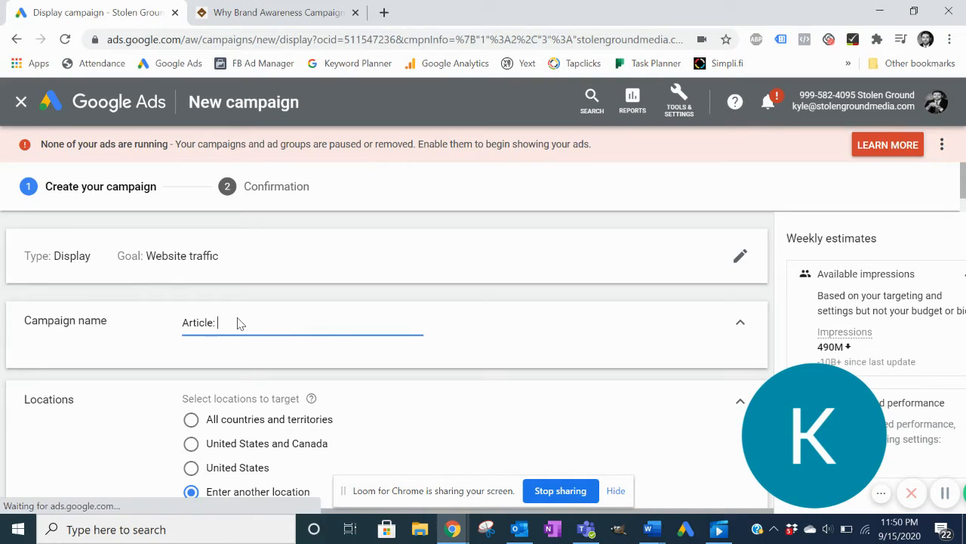
type("Why Brand ")
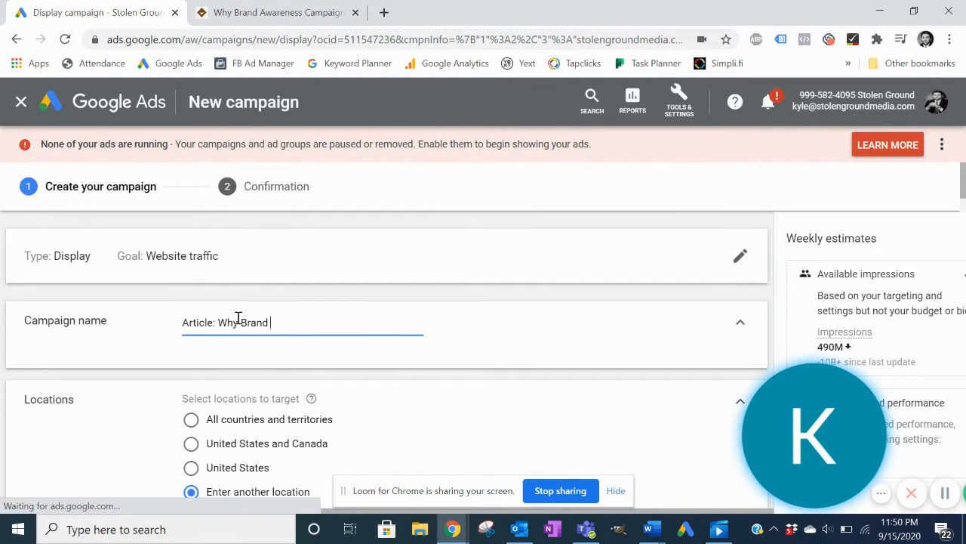
type("Awareness ")
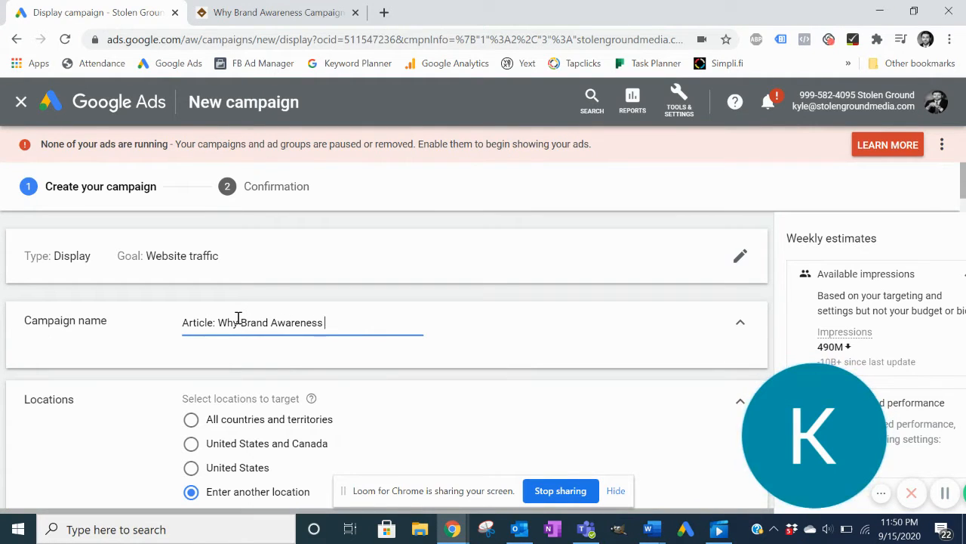
type("Campaigns Work")
left_click(212, 8)
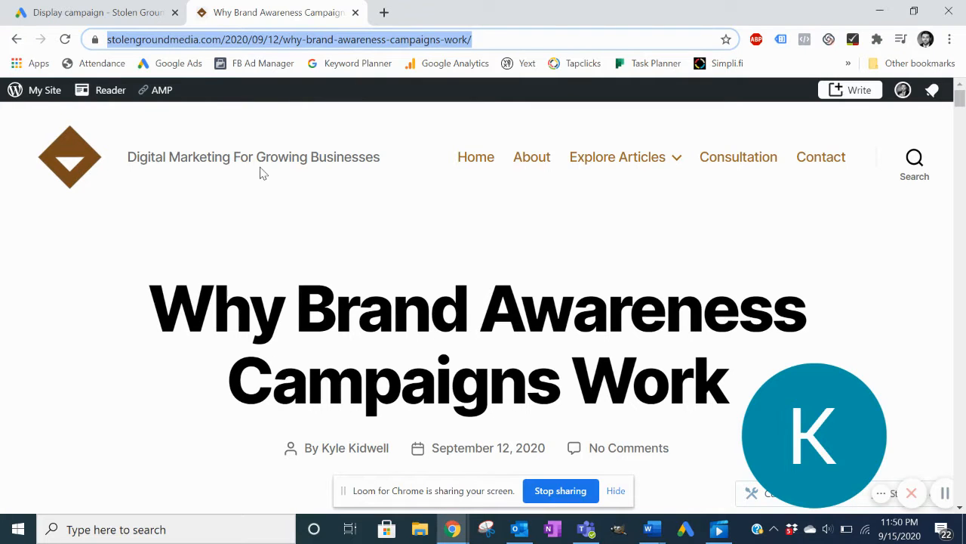
left_click(141, 7)
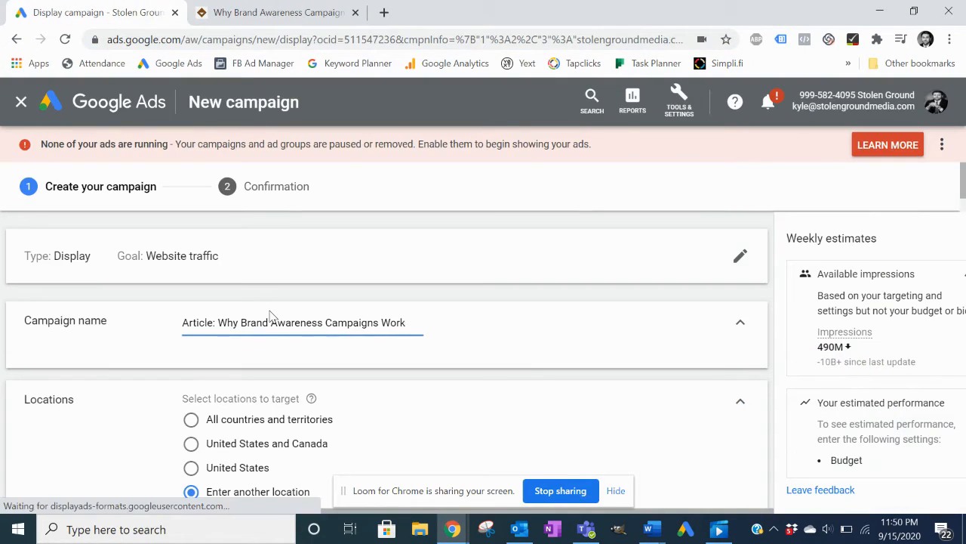
Remove the existing targeted location, search for cincinnati and target the city of Cincinnati, Ohio, United States
scroll(270, 321, "down", 2)
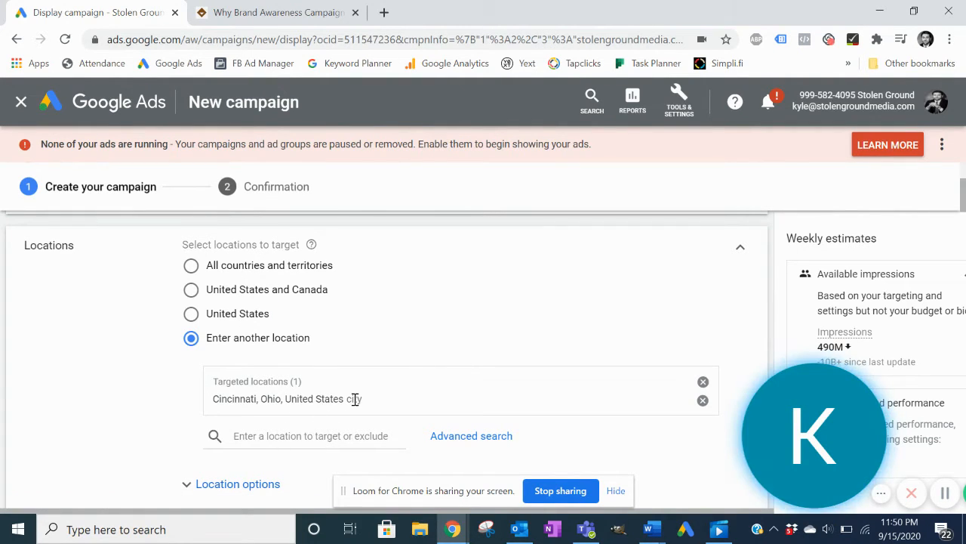
left_click(703, 400)
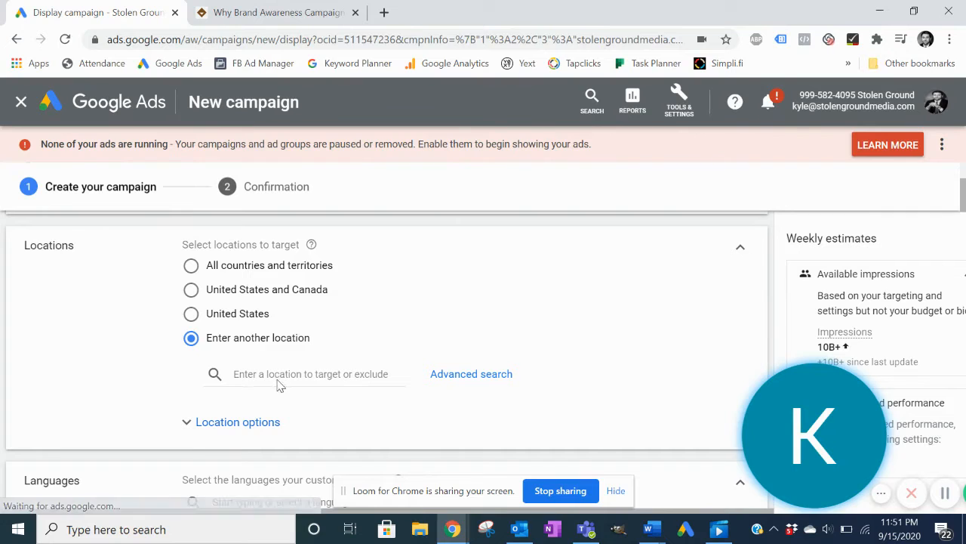
left_click(305, 376)
type("cin")
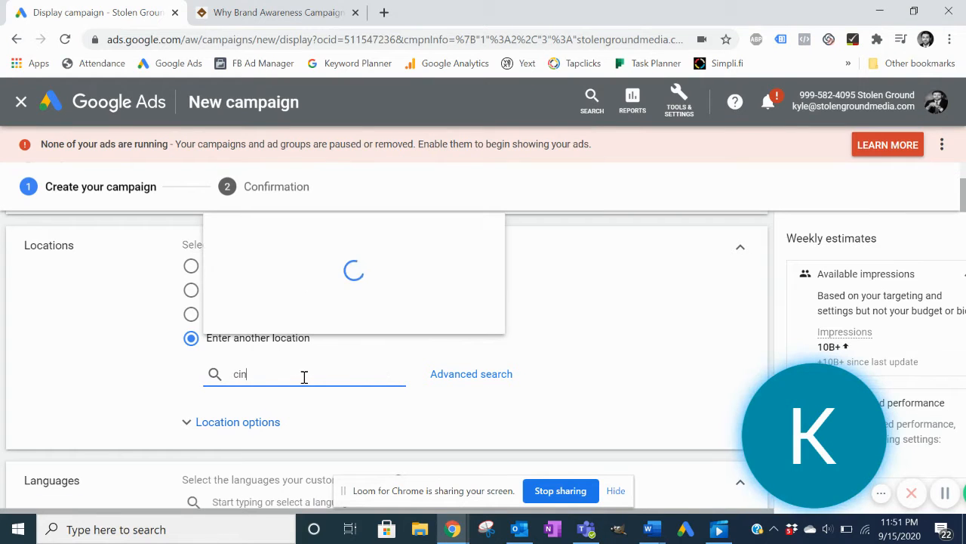
type("cinnati")
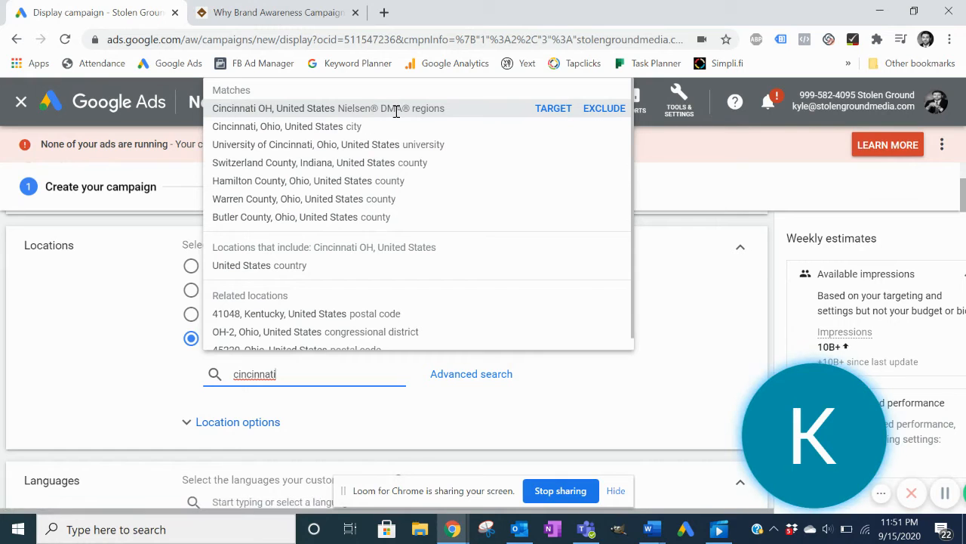
left_click(367, 127)
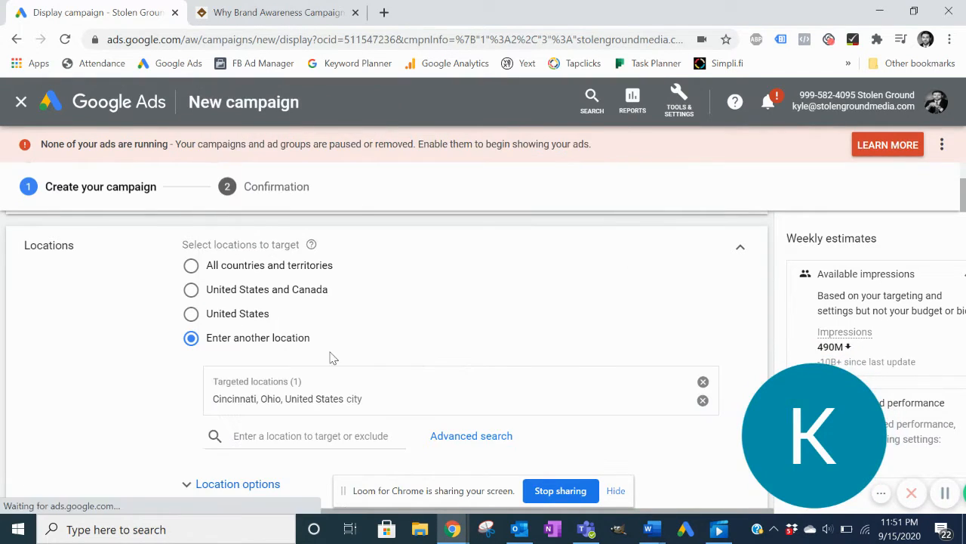
Examine the radius targeting option in the advanced location search and leave it without saving
left_click(442, 436)
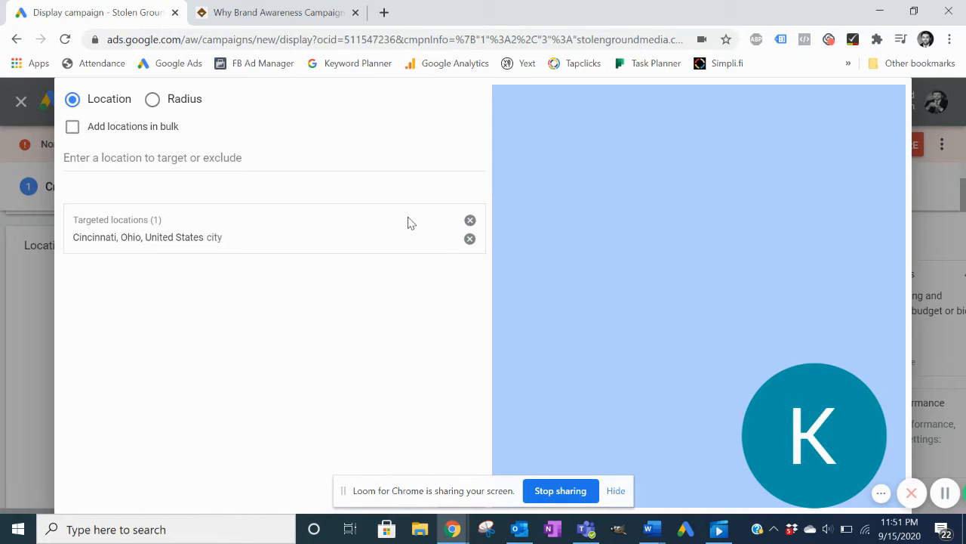
left_click(175, 99)
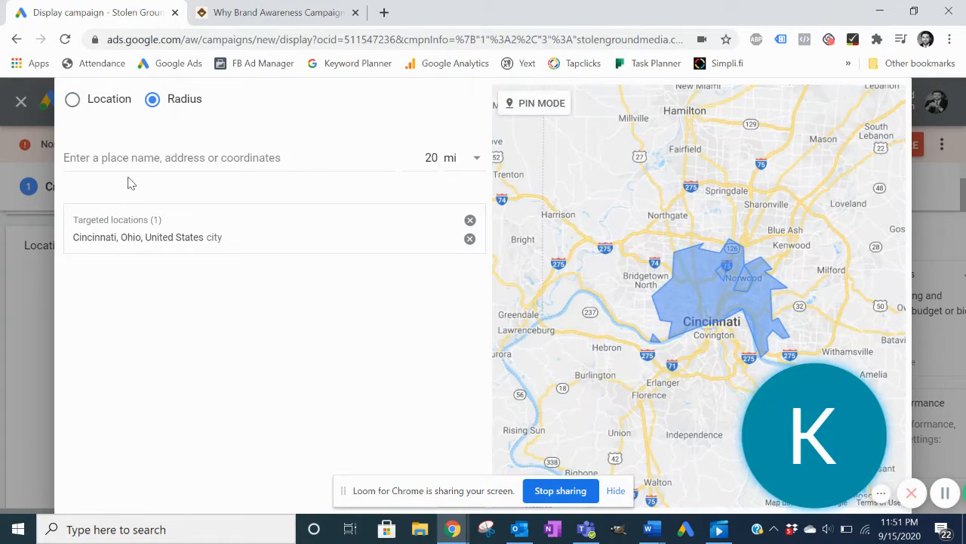
left_click(166, 160)
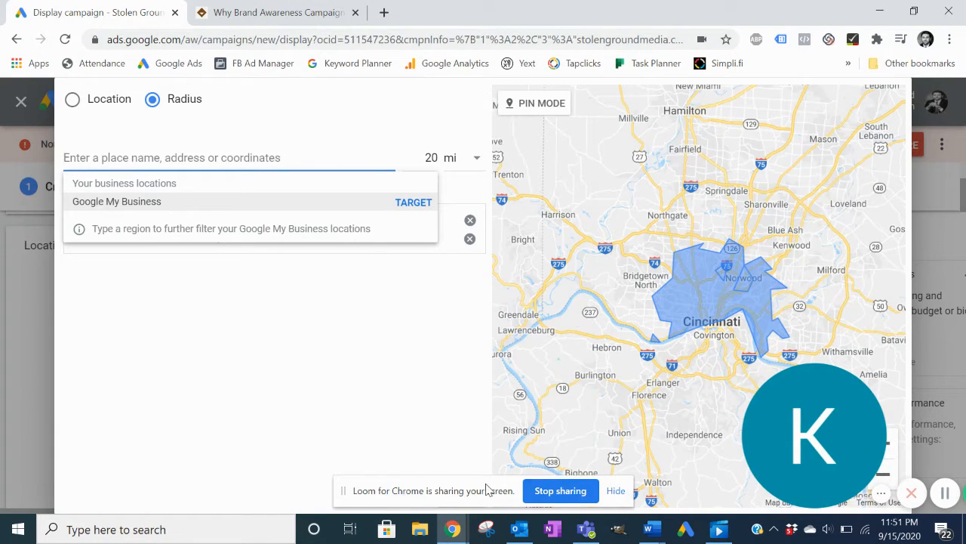
left_click_drag(487, 490, 408, 455)
left_click(402, 512)
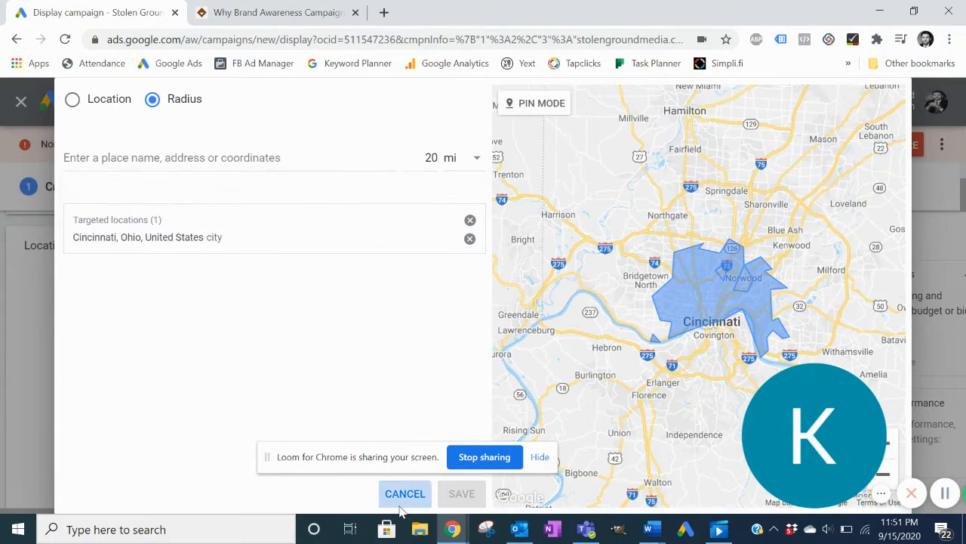
left_click(402, 500)
scroll(335, 370, "down", 3)
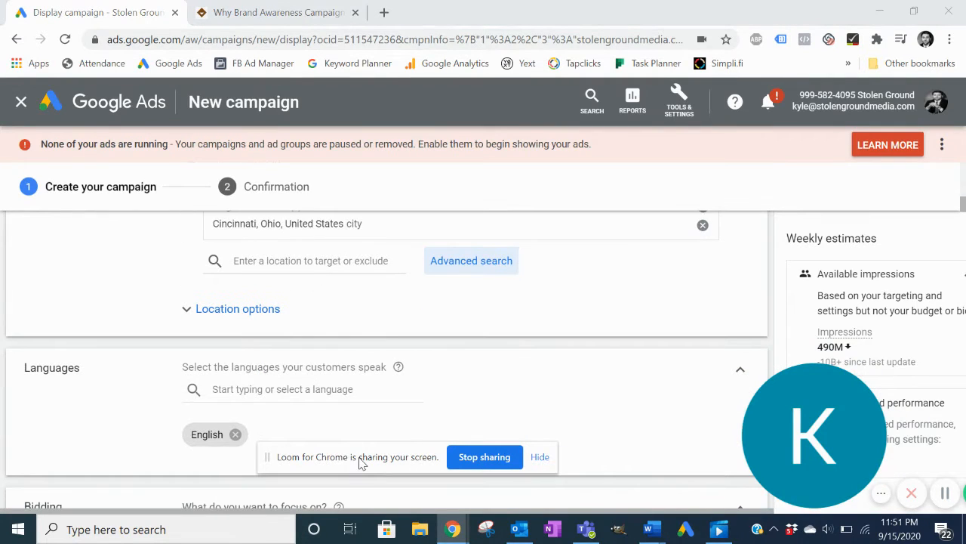
left_click_drag(361, 462, 512, 489)
scroll(425, 332, "down", 1)
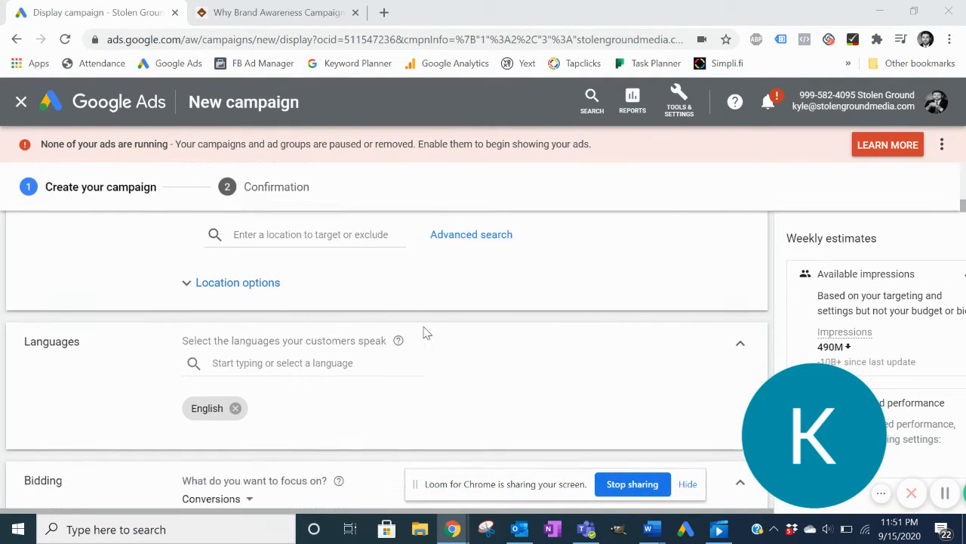
Review the bidding focus options, then select a bid strategy directly and set it to Maximize clicks
scroll(425, 332, "down", 1)
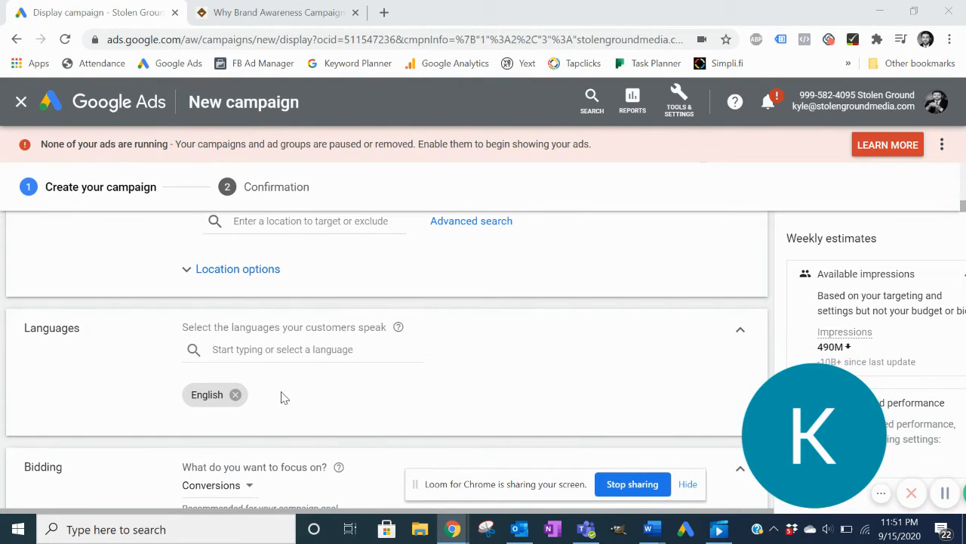
scroll(280, 395, "down", 3)
scroll(282, 395, "up", 1)
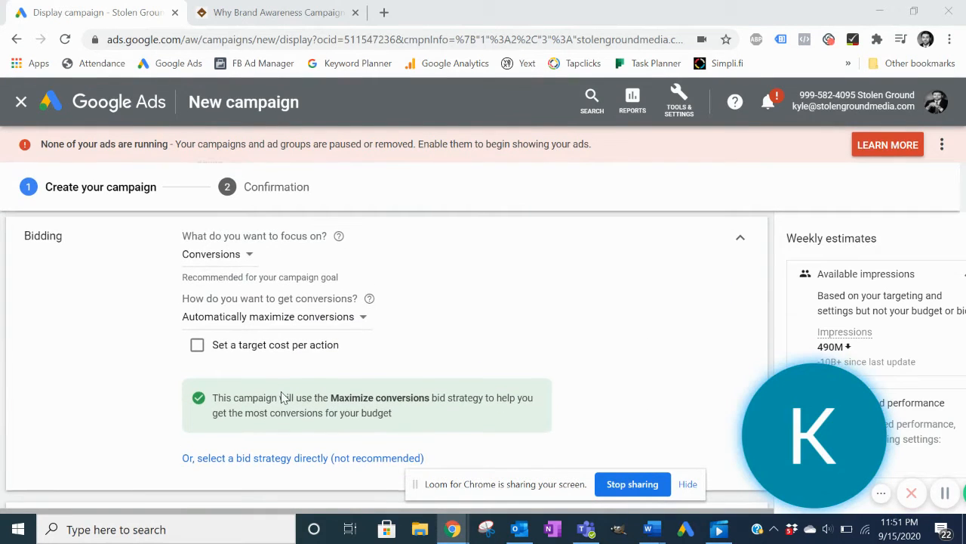
left_click(236, 259)
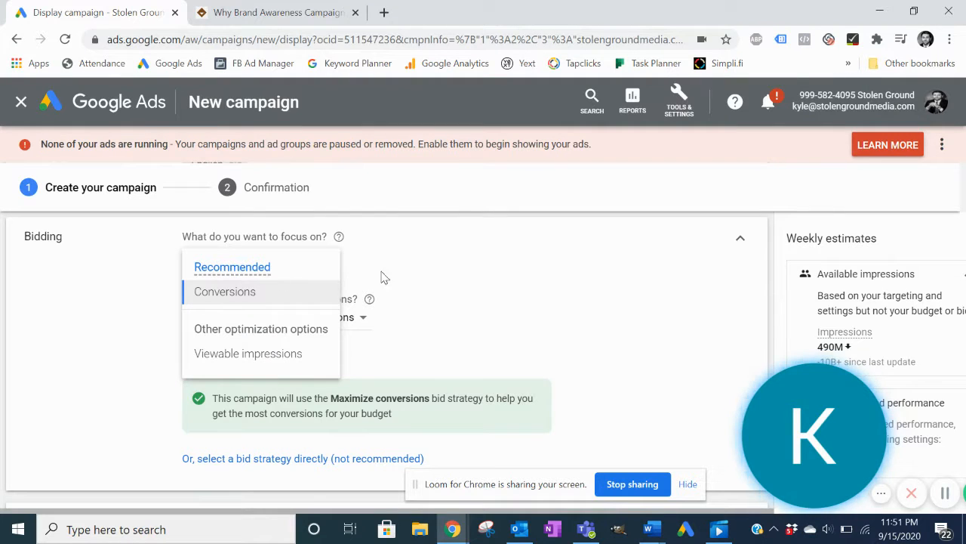
left_click(423, 227)
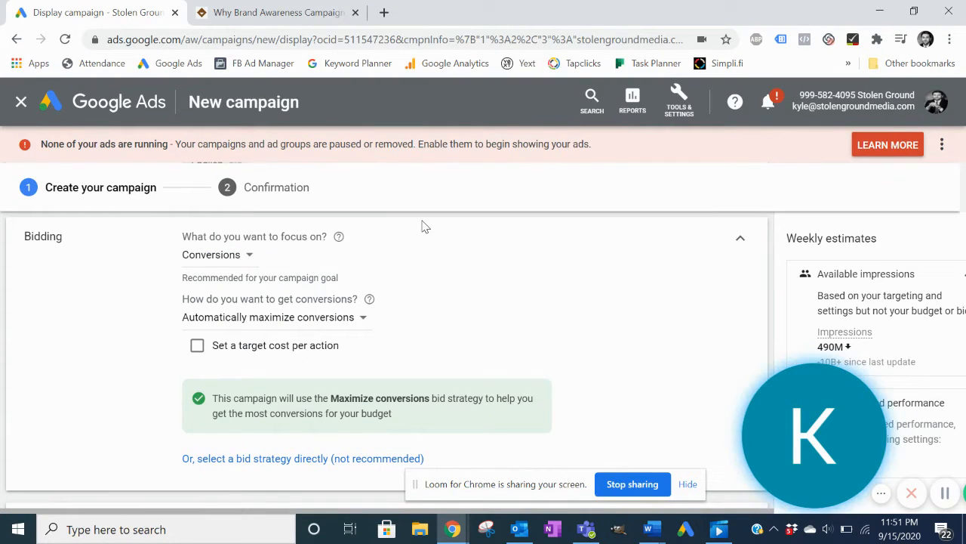
left_click(259, 460)
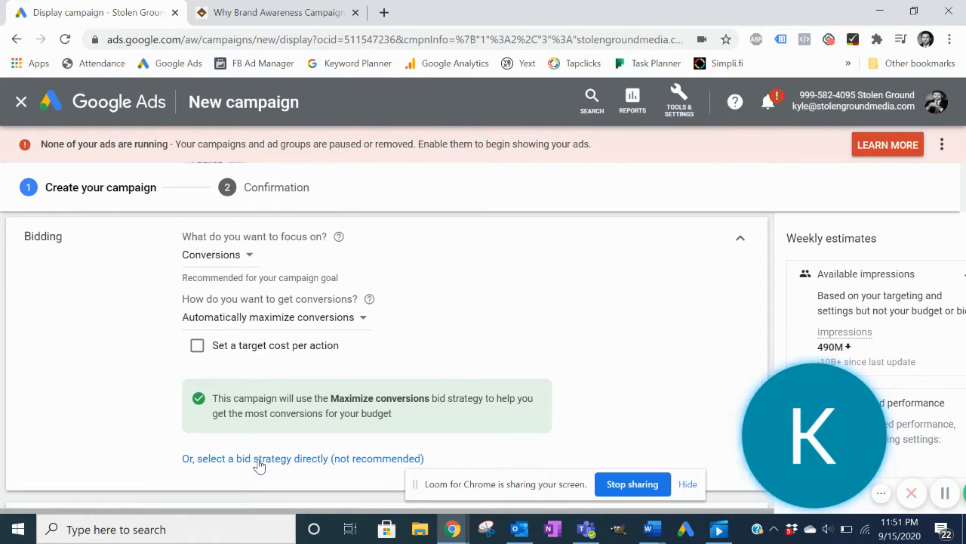
left_click(259, 459)
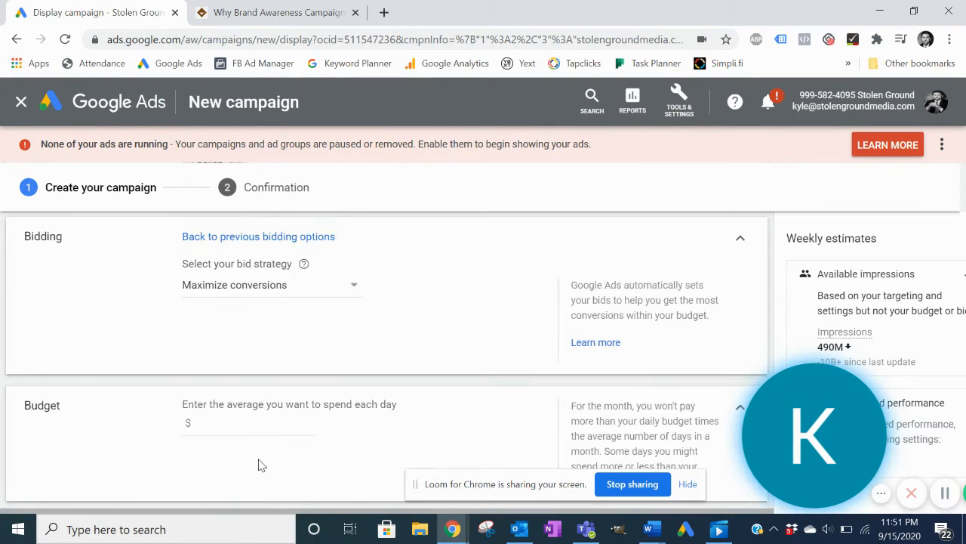
left_click(279, 292)
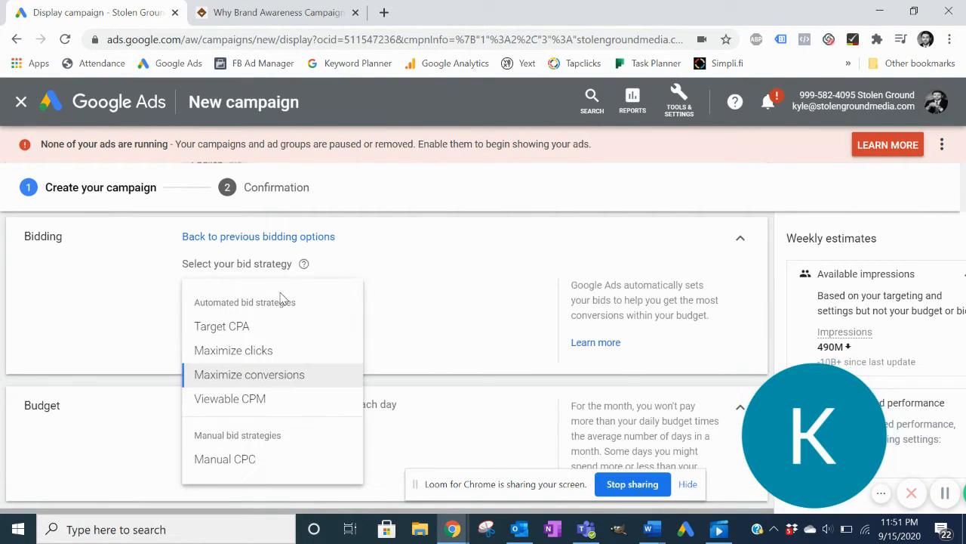
left_click(274, 349)
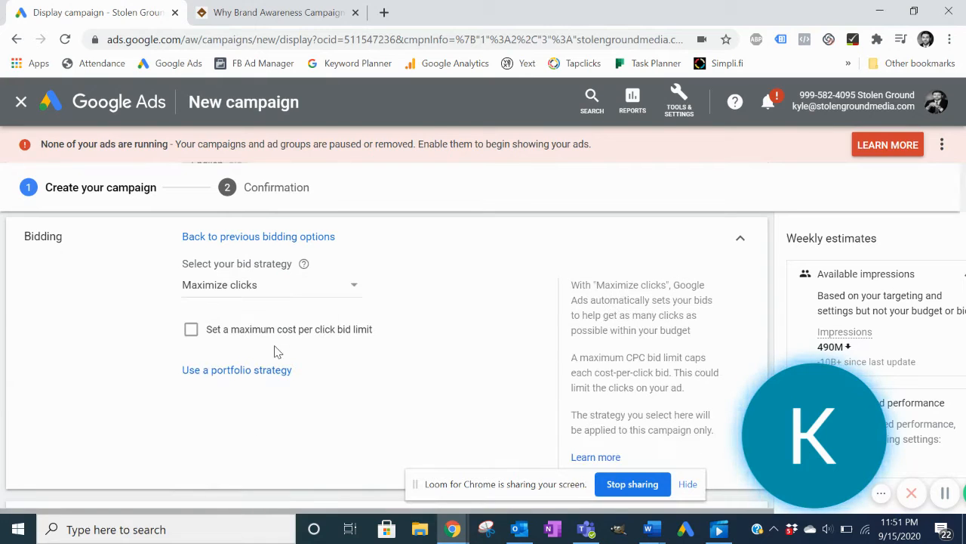
Enable a maximum cost per click bid limit and set it to $0.25
left_click(276, 332)
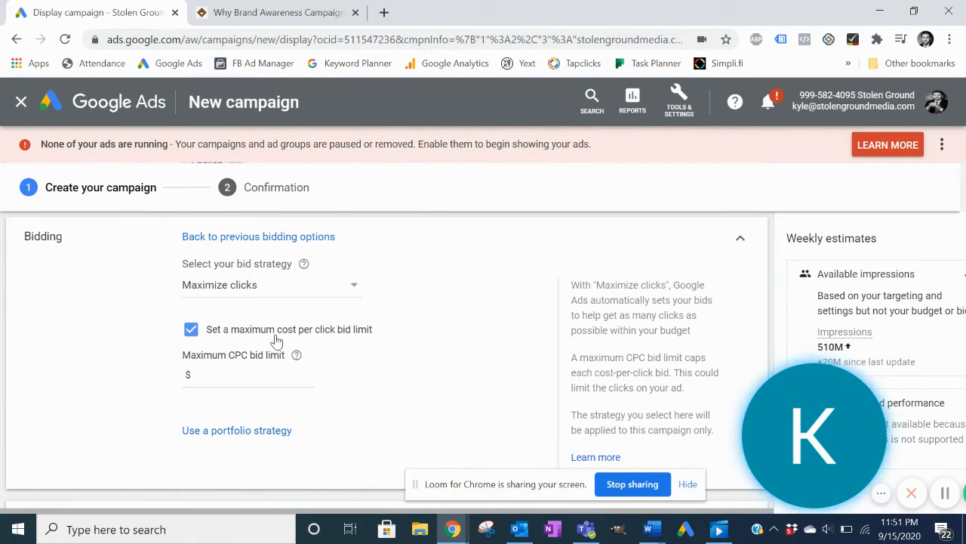
left_click(242, 373)
type(".25")
left_click(380, 367)
Set the campaign's average daily budget to $1
scroll(349, 368, "down", 1)
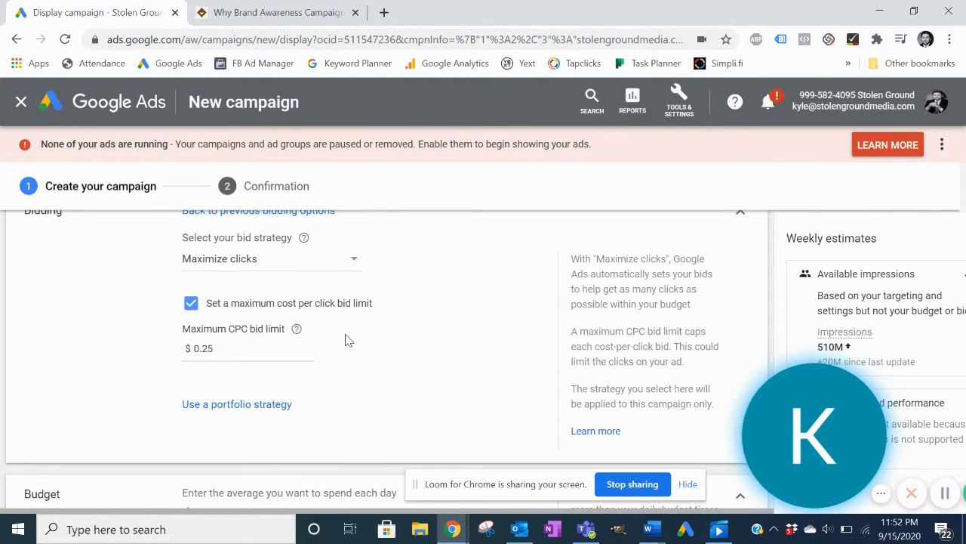
scroll(345, 339, "down", 1)
scroll(346, 334, "down", 1)
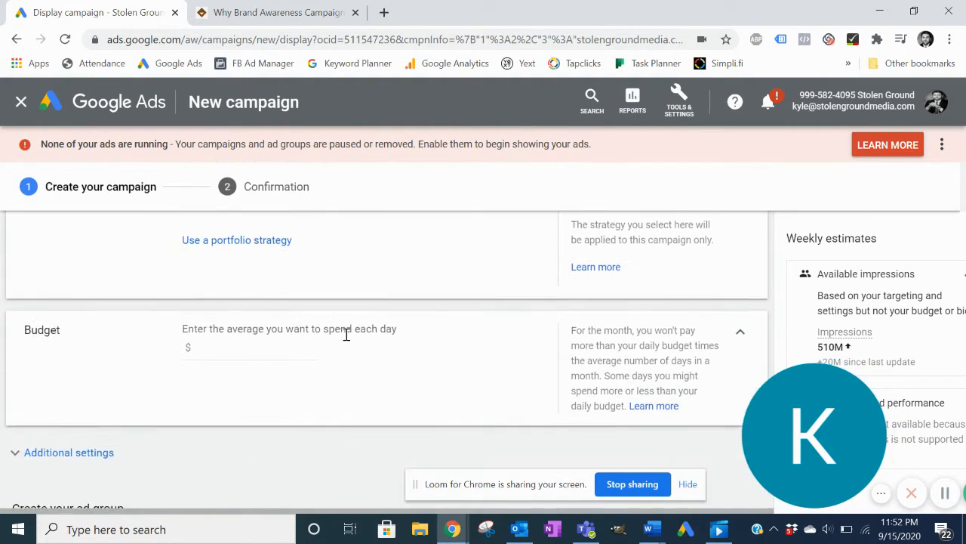
left_click(262, 316)
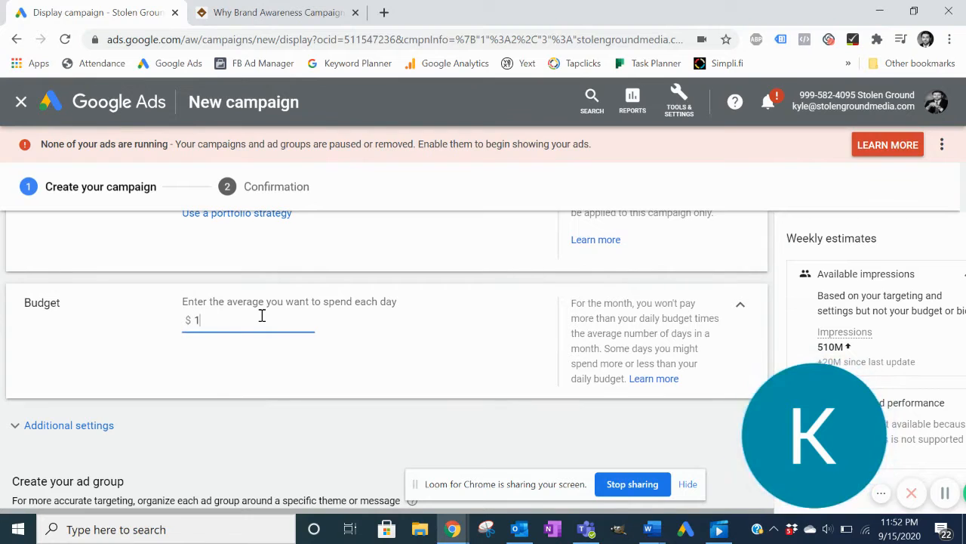
left_click(336, 356)
Expand the additional campaign settings and examine the ad rotation options without changing them
scroll(334, 356, "down", 1)
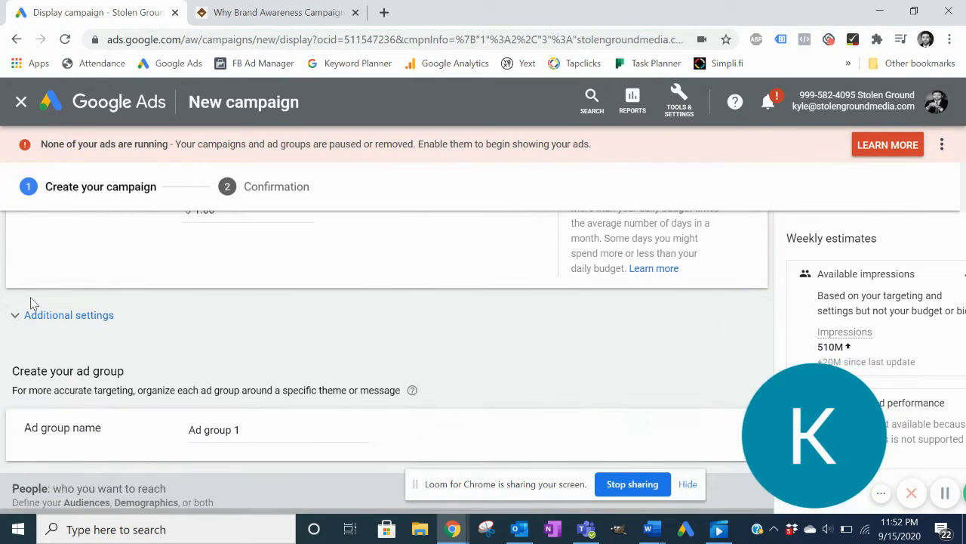
left_click(46, 321)
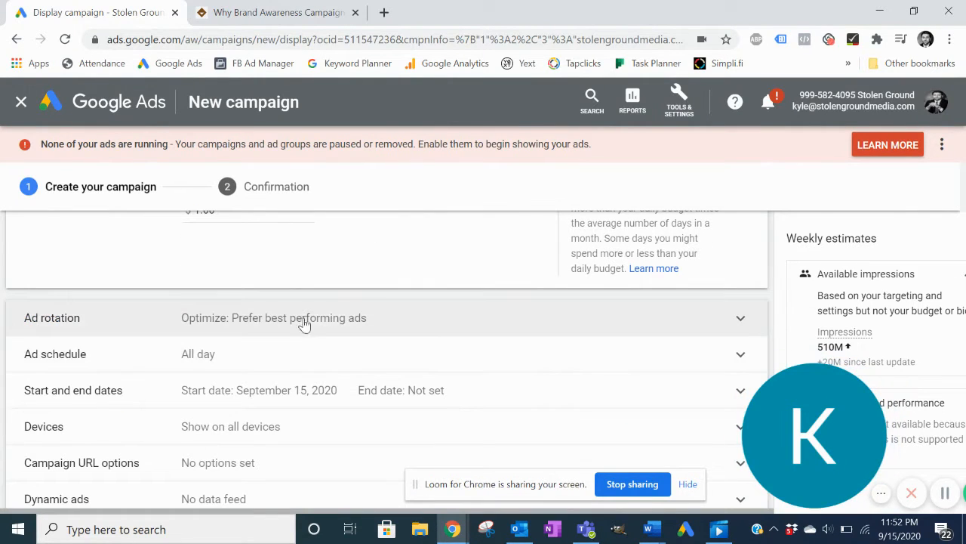
scroll(336, 315, "down", 1)
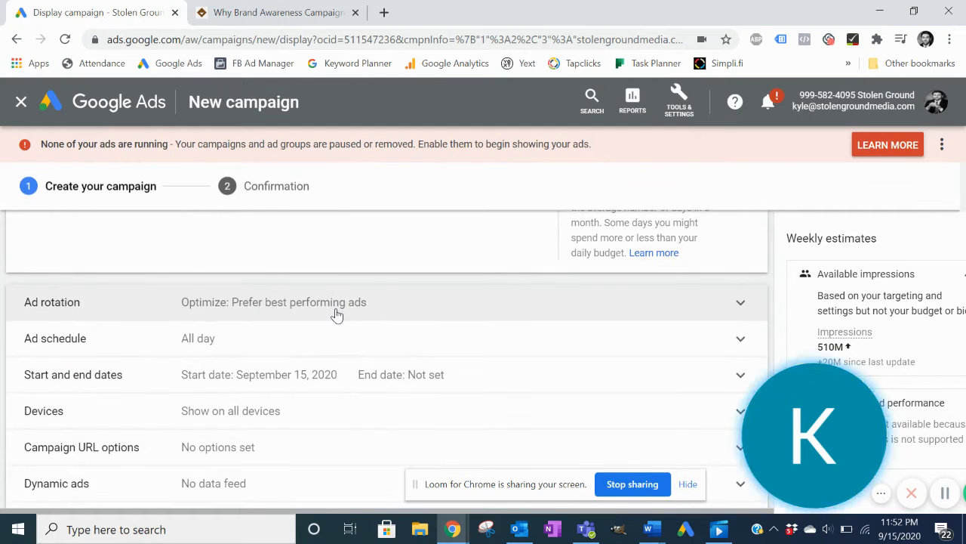
scroll(337, 315, "up", 1)
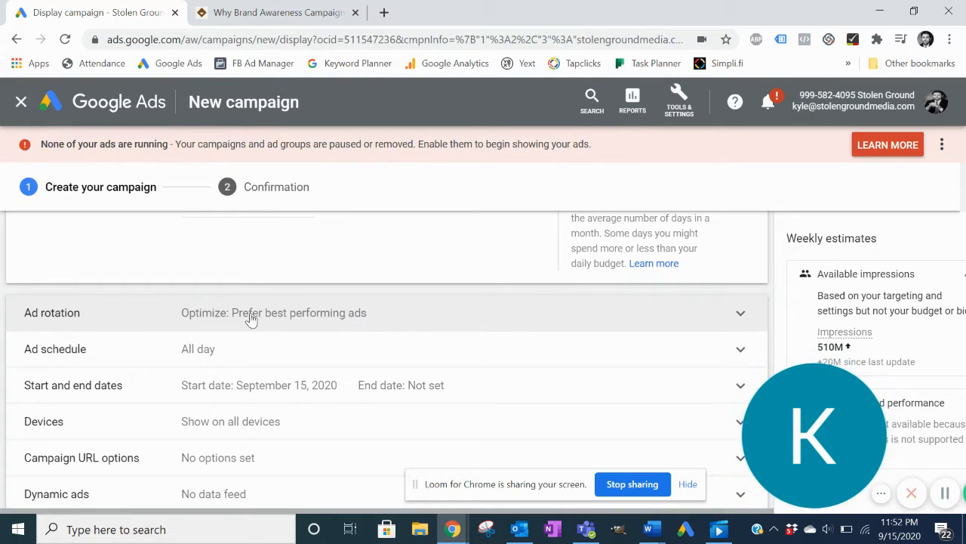
left_click(464, 328)
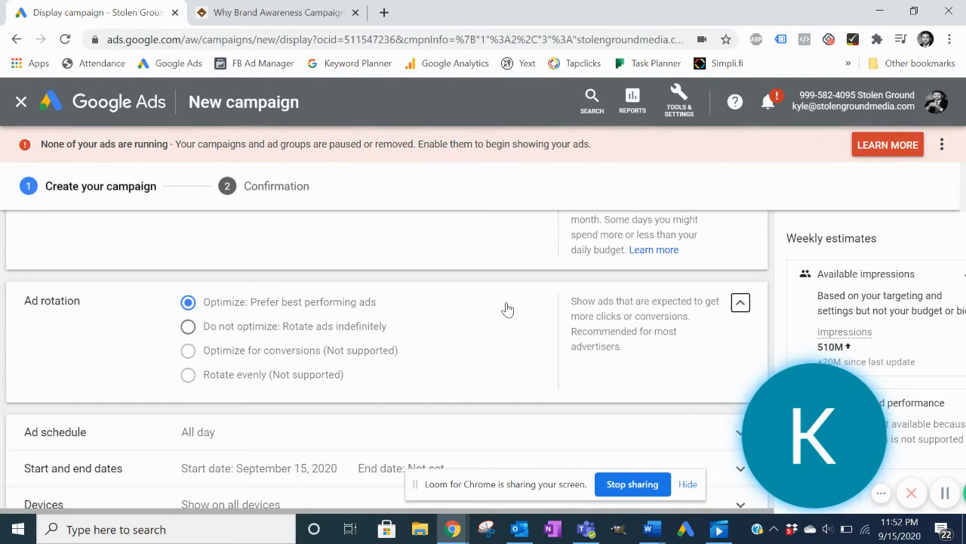
left_click(740, 304)
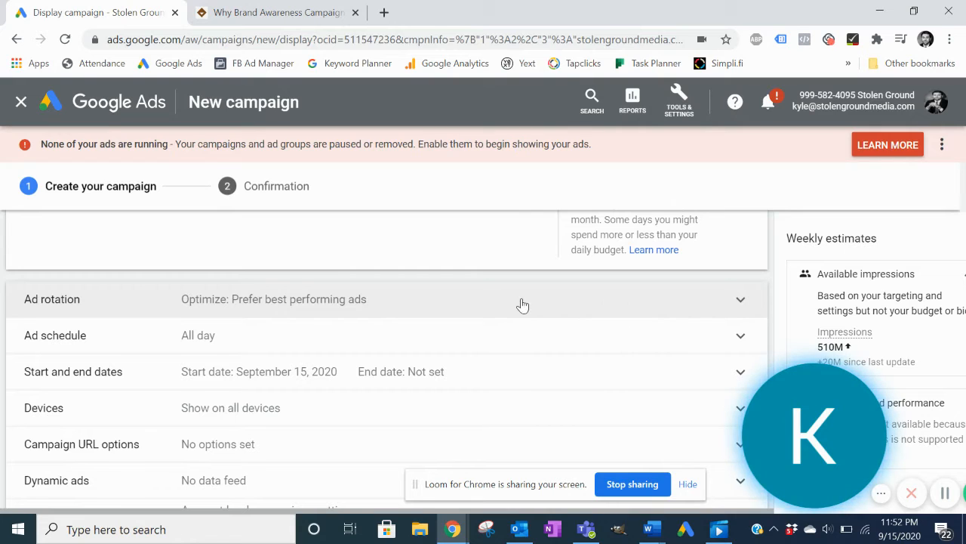
scroll(522, 305, "down", 1)
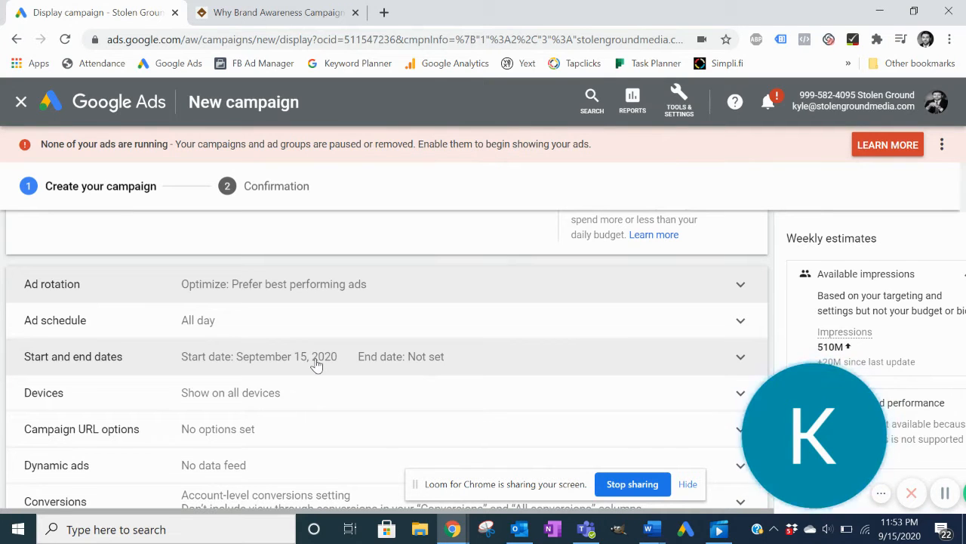
Clear the default name of the ad group
scroll(445, 364, "down", 4)
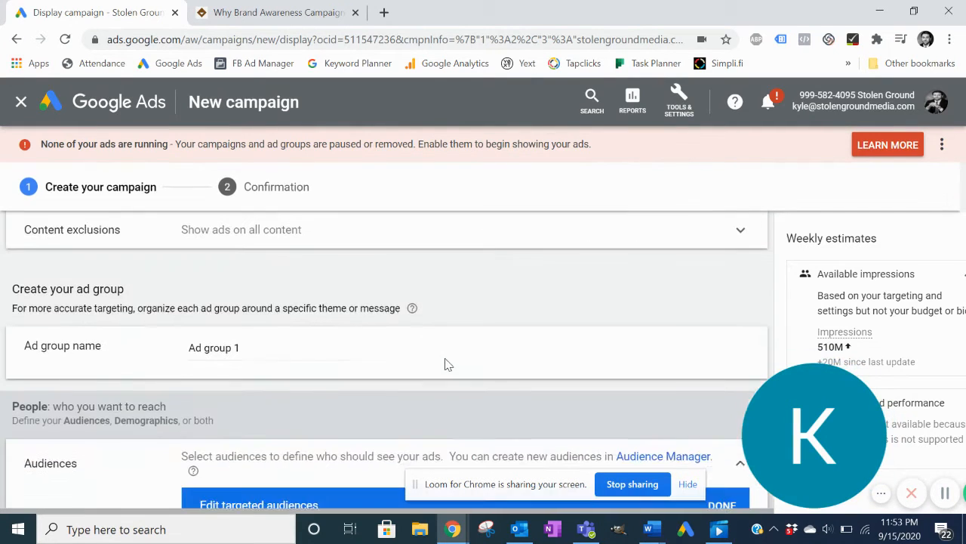
triple_click(314, 347)
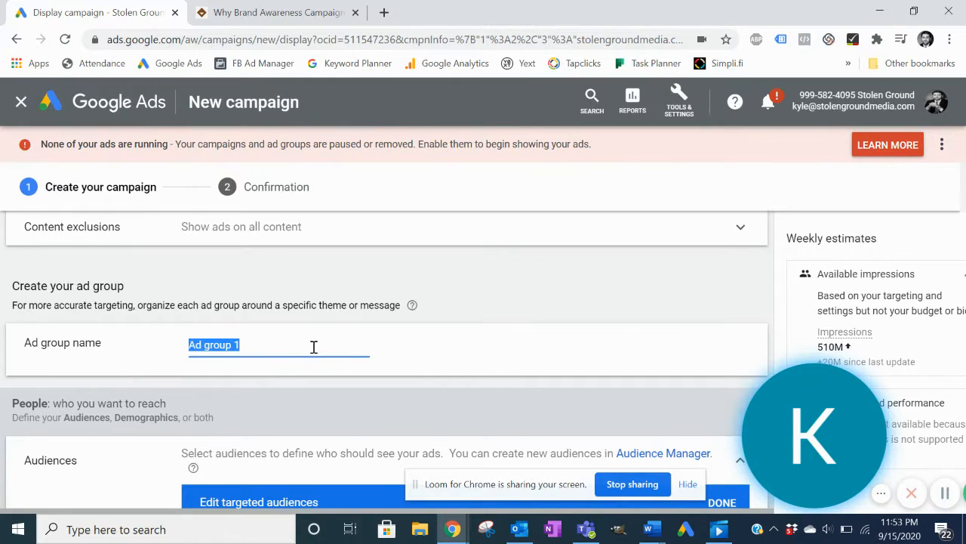
key("BackSpace")
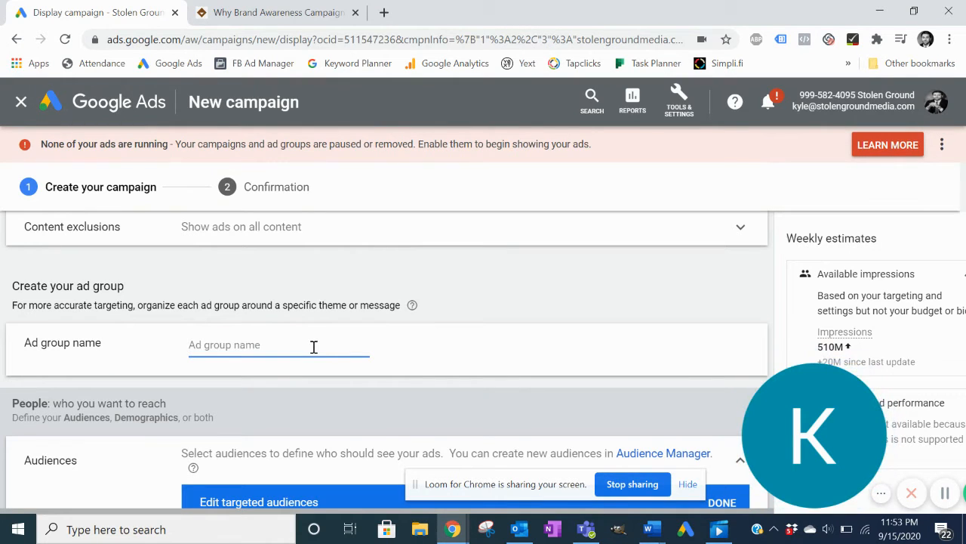
type("Remark")
key("BackSpace")
key("BackSpace")
key("BackSpace")
key("BackSpace")
key("BackSpace")
key("BackSpace")
key("BackSpace")
key("BackSpace")
key("BackSpace")
key("BackSpace")
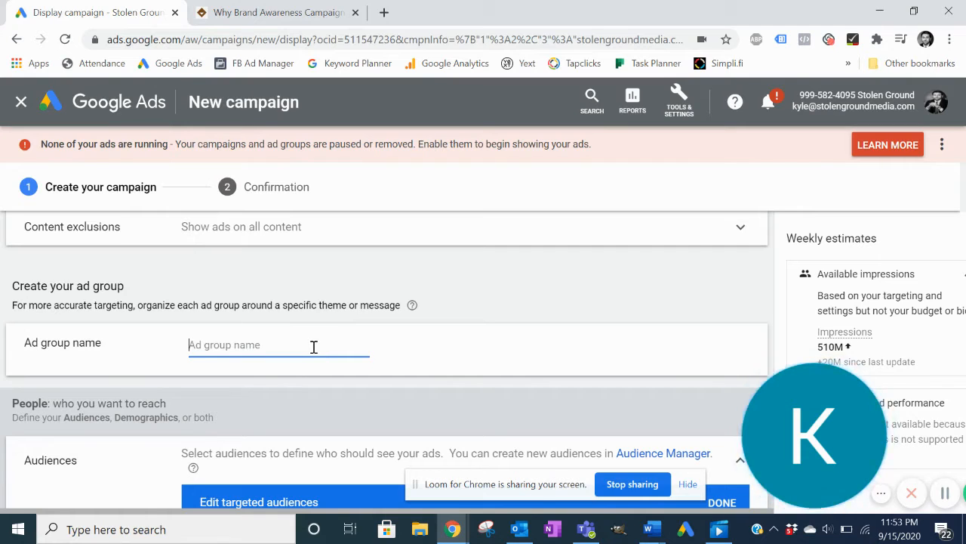
Name the ad group "Relevant Audiences"
type("Relevant Aud")
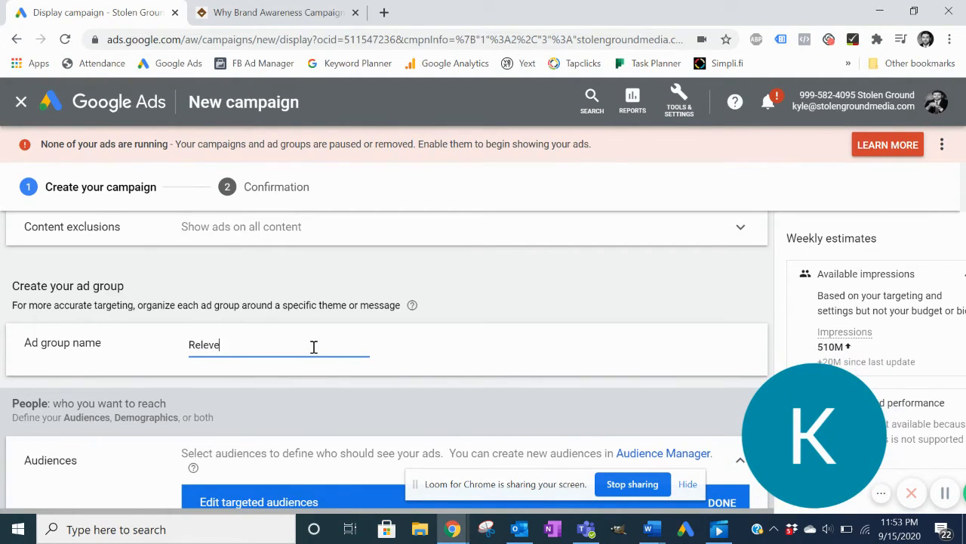
type("iences")
Search the targeted audiences for entrepreneurs and select entrepreneur news, videos about entrepreneurship and examples of women entrepreneurs
scroll(75, 385, "down", 3)
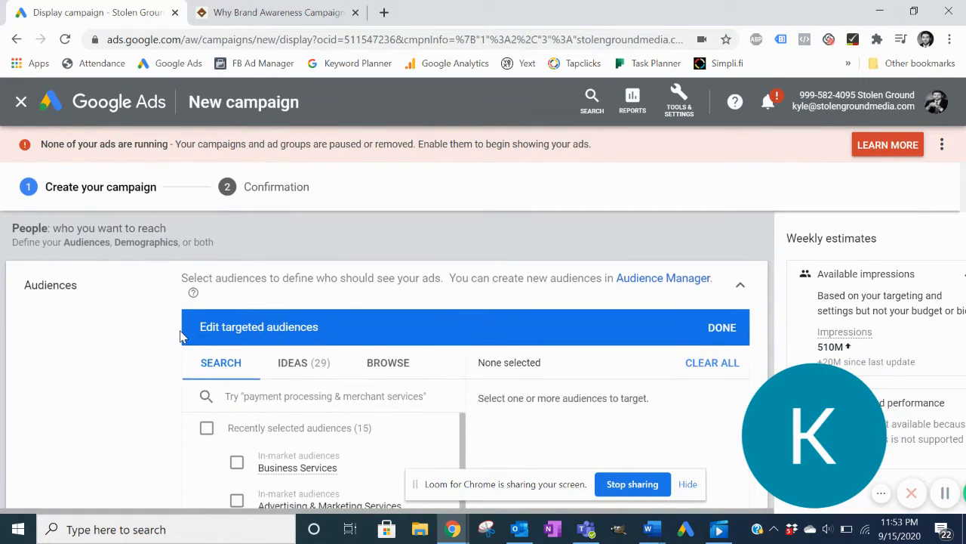
scroll(181, 336, "down", 2)
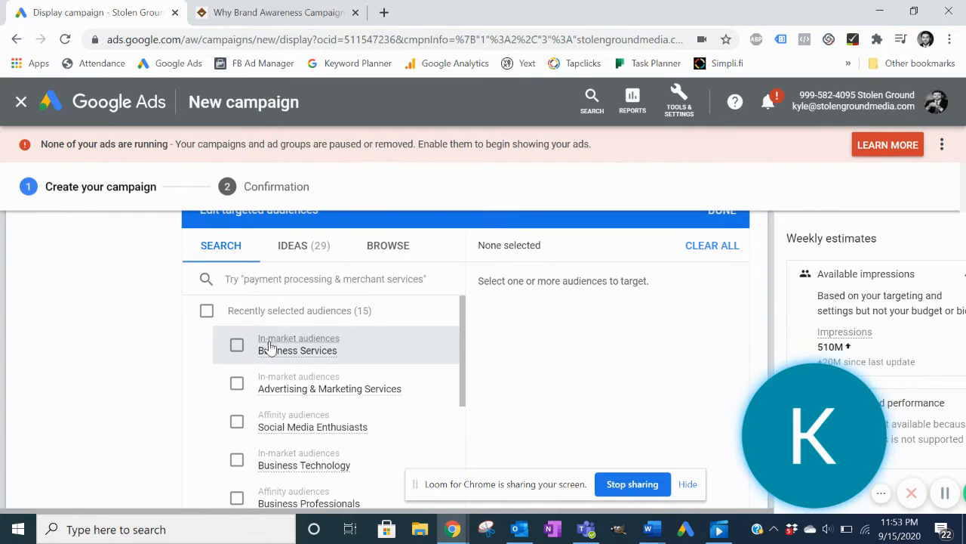
left_click(250, 278)
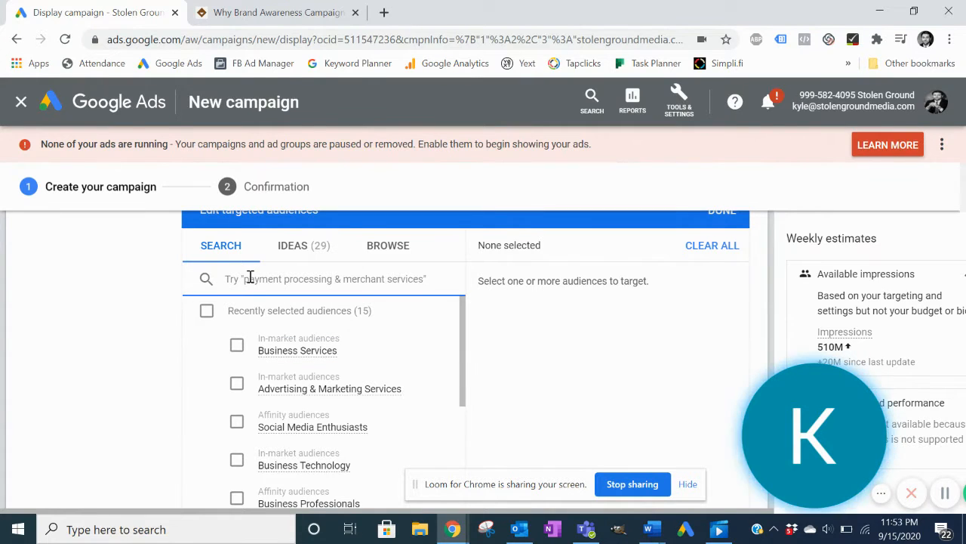
type("entr")
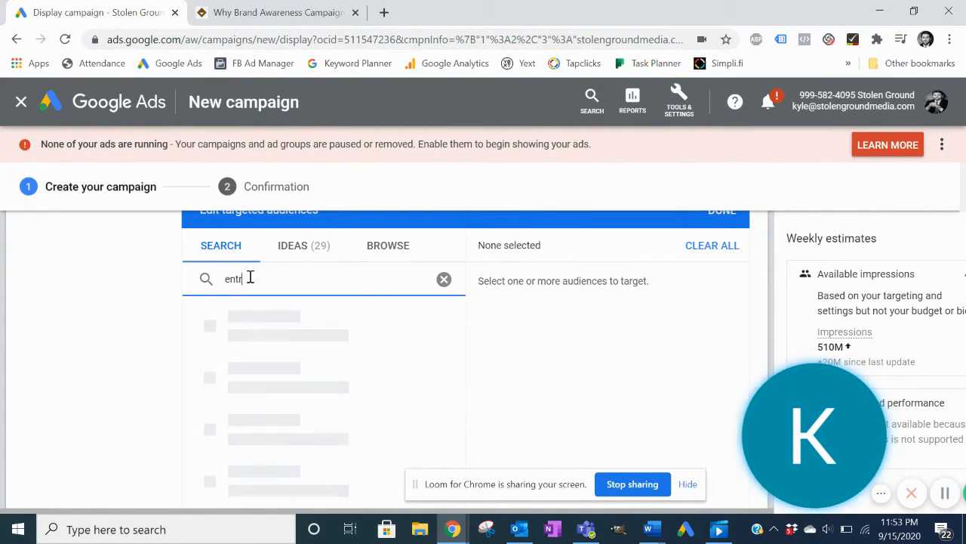
type("ep")
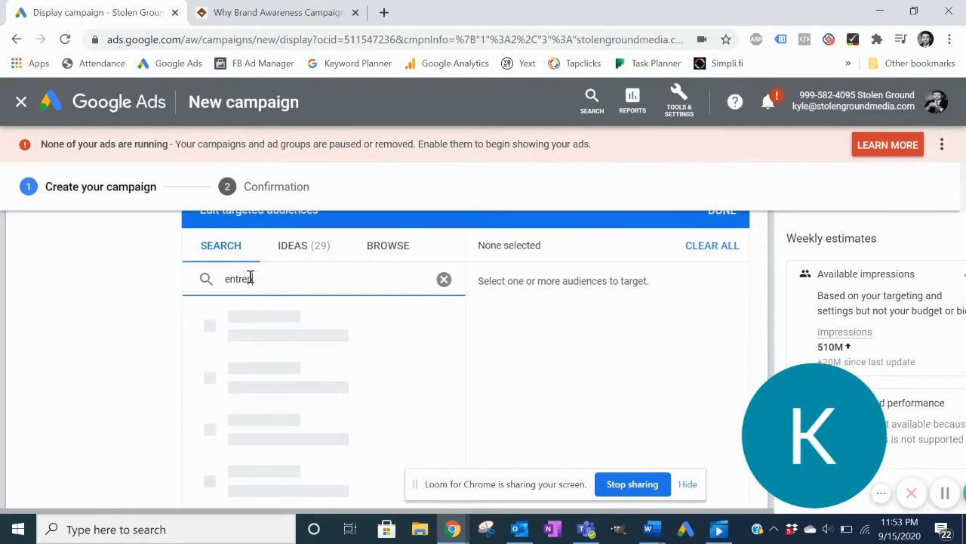
type("rene")
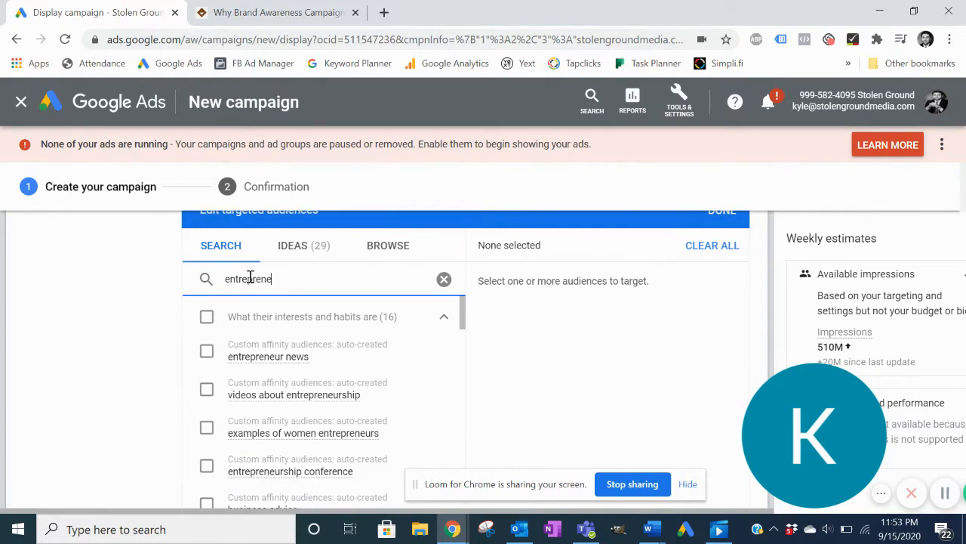
type("urs")
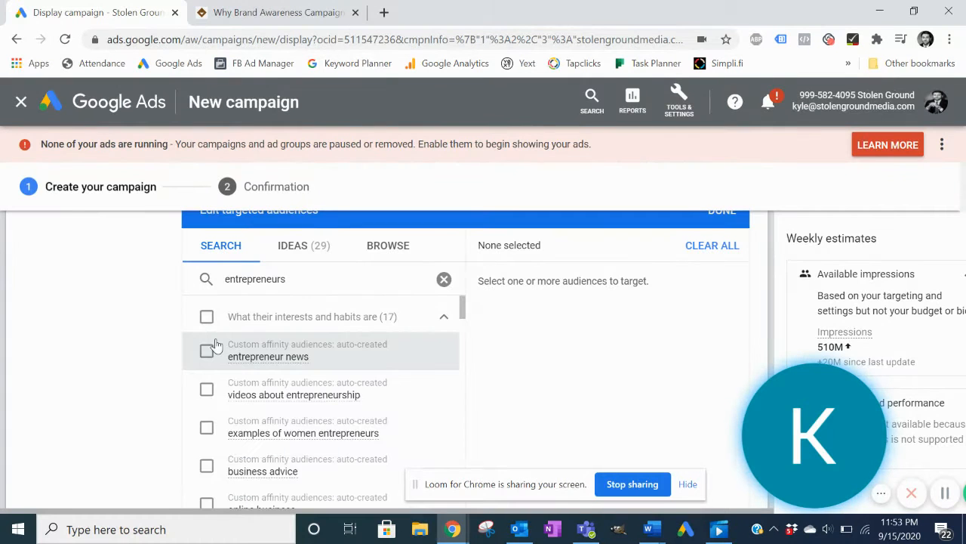
left_click(206, 350)
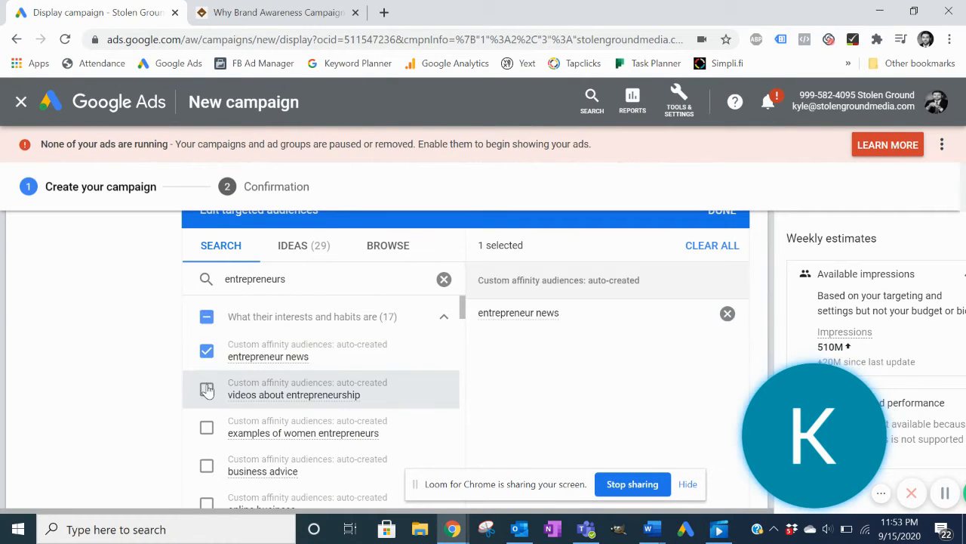
left_click(207, 389)
left_click(206, 428)
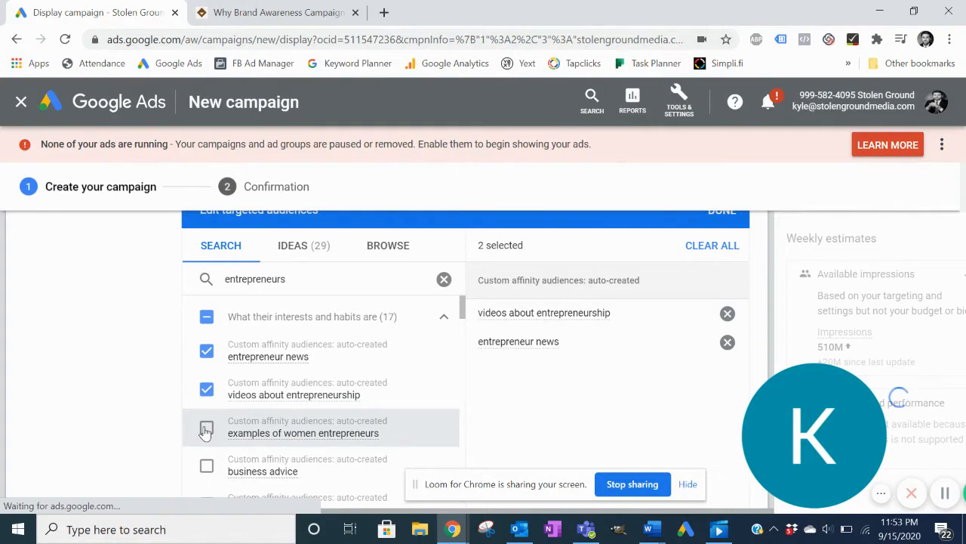
Add Business Professionals and Advertising & Marketing Services from the suggested audience ideas to the targeted audiences
left_click(305, 251)
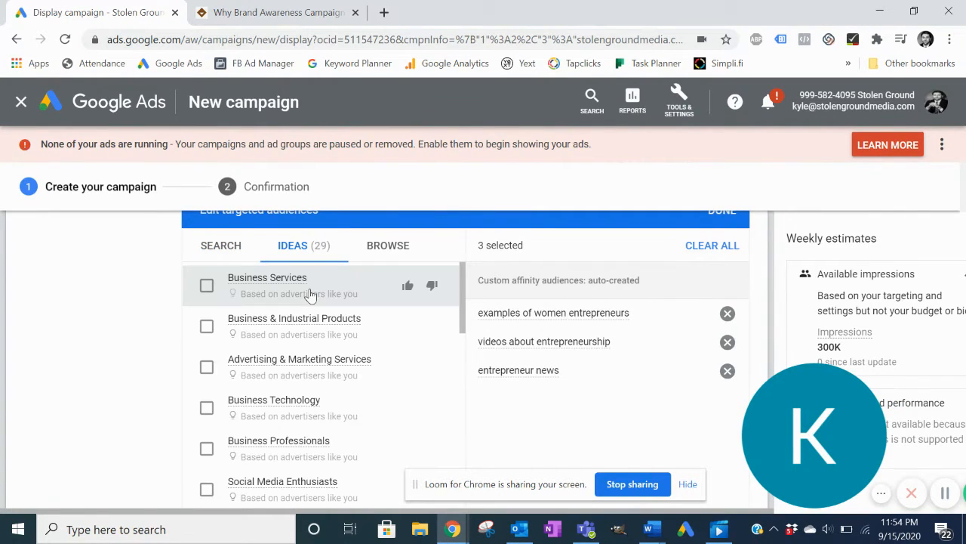
scroll(208, 400, "down", 1)
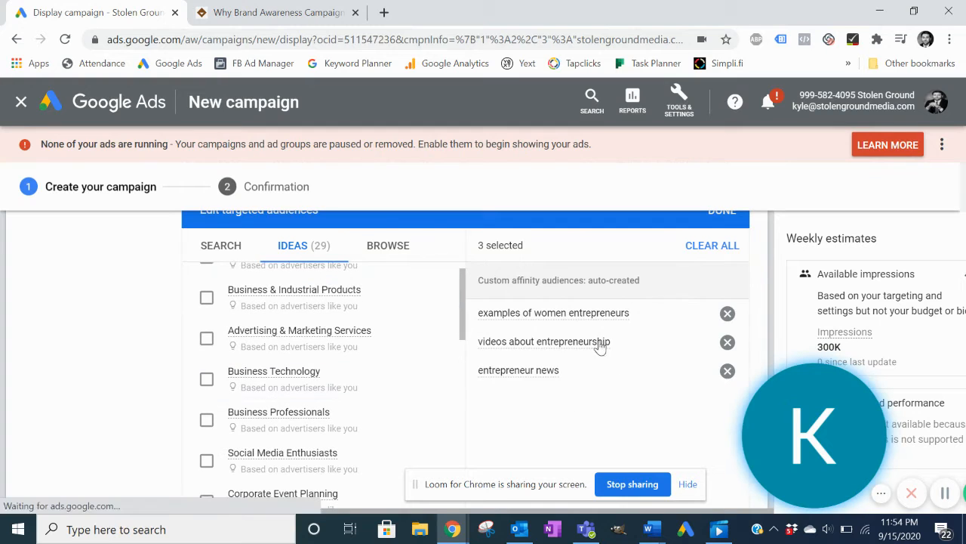
left_click(206, 419)
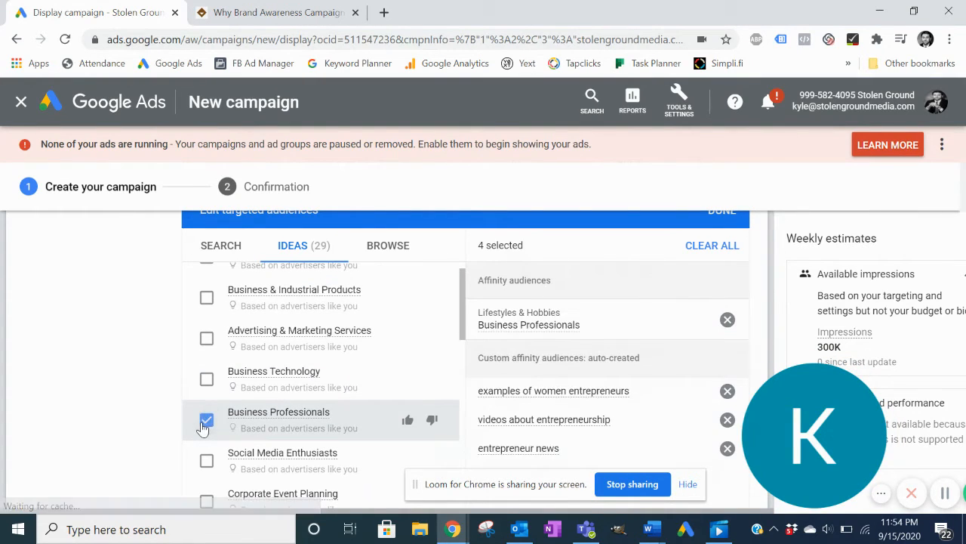
left_click(206, 339)
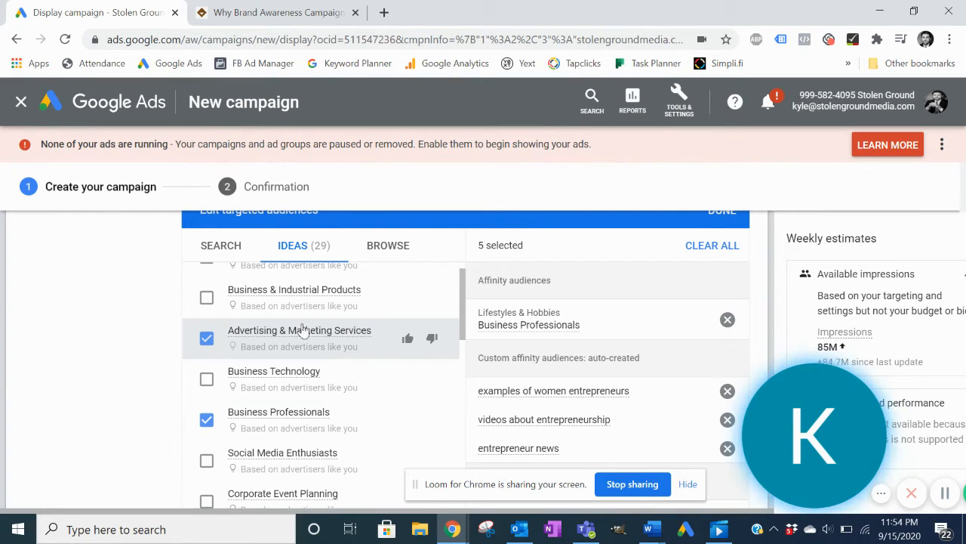
Browse the audience categories and examine the detailed demographics under Who they are, including Parental Status, without selecting any
left_click(401, 250)
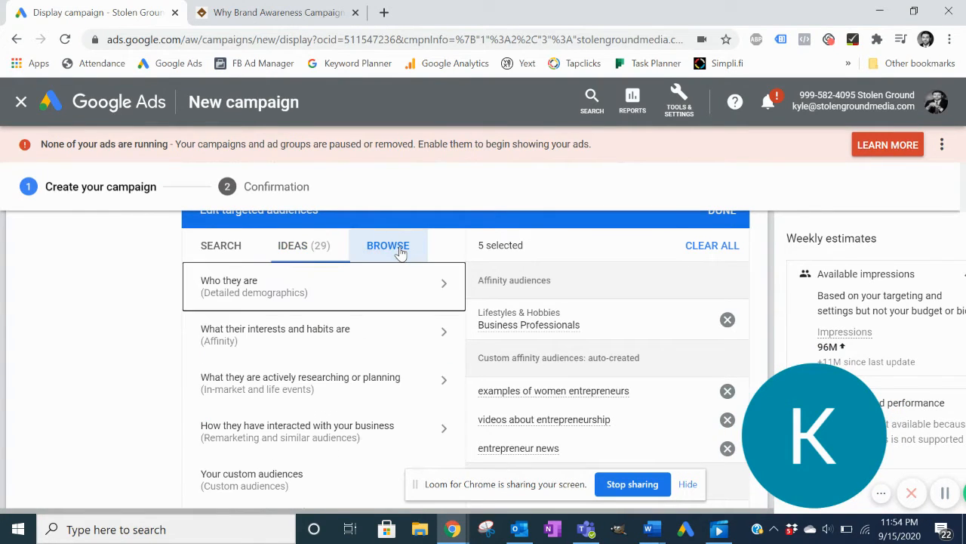
left_click(299, 293)
left_click(277, 310)
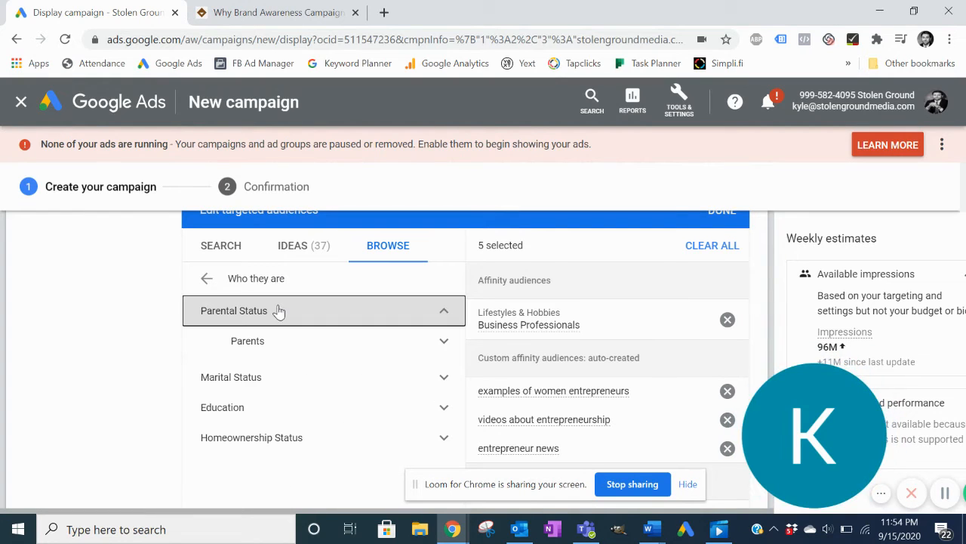
left_click(206, 278)
Review the targeted gender, age, parental status and household income demographics and close the editor with every group still selected
scroll(142, 316, "down", 5)
scroll(140, 311, "up", 1)
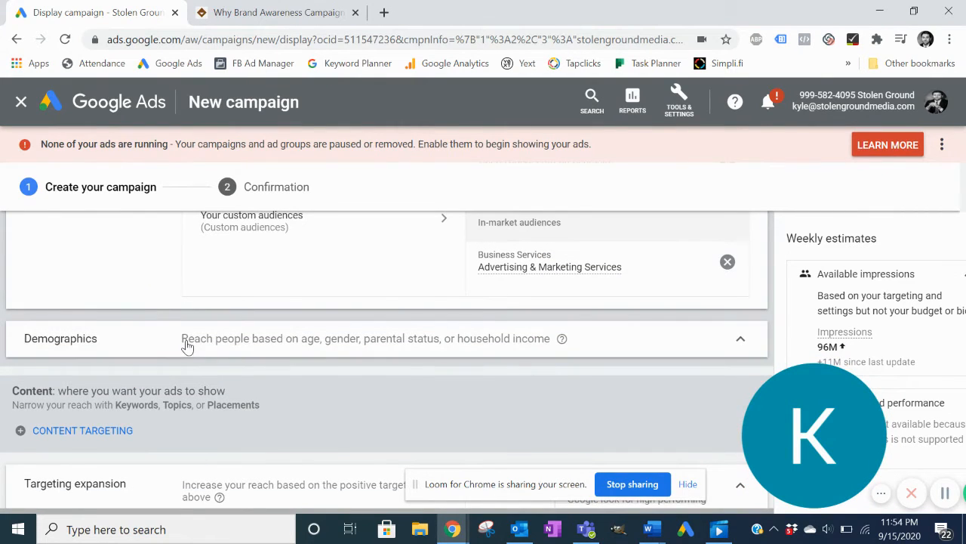
left_click(187, 345)
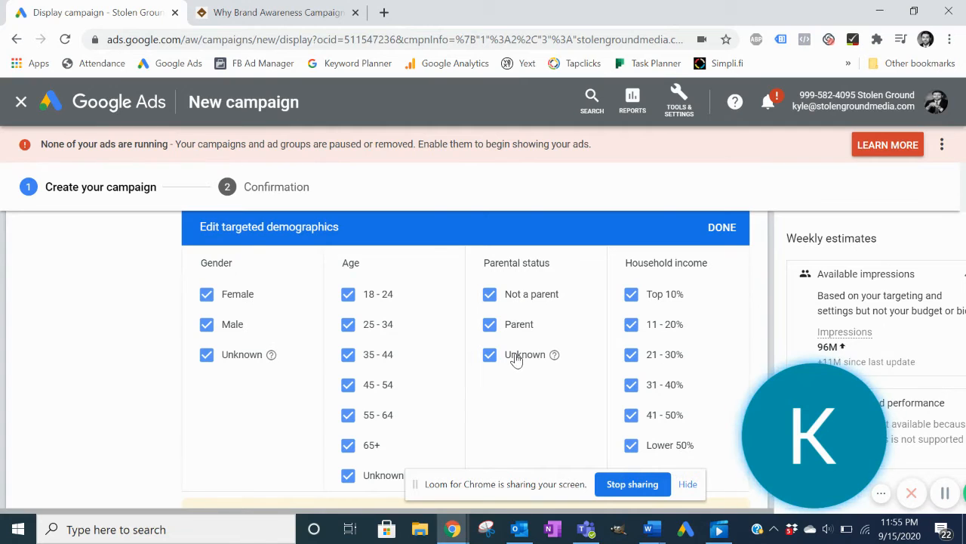
scroll(516, 360, "up", 1)
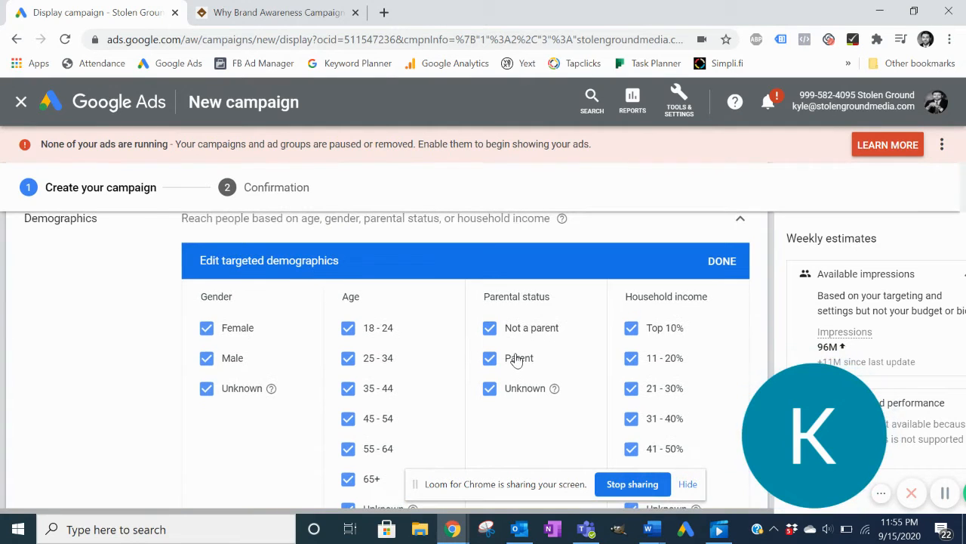
left_click(722, 263)
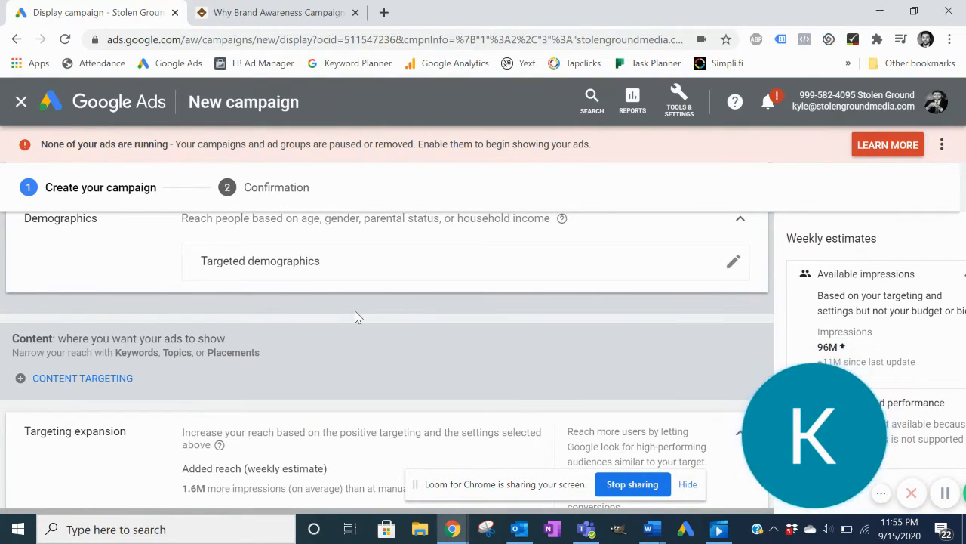
Try the targeting expansion at its maximum reach and set it to Off
scroll(355, 317, "down", 1)
scroll(355, 310, "down", 2)
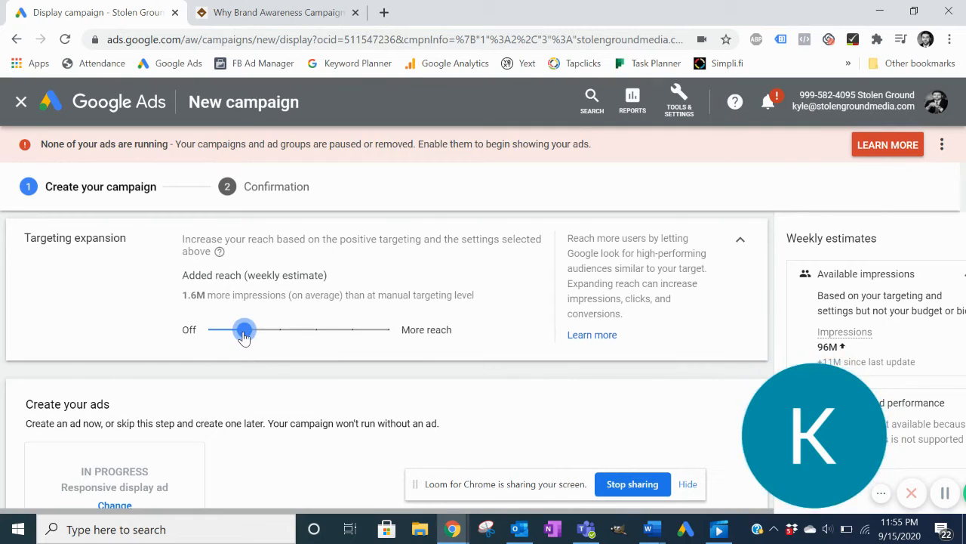
left_click_drag(247, 336, 194, 327)
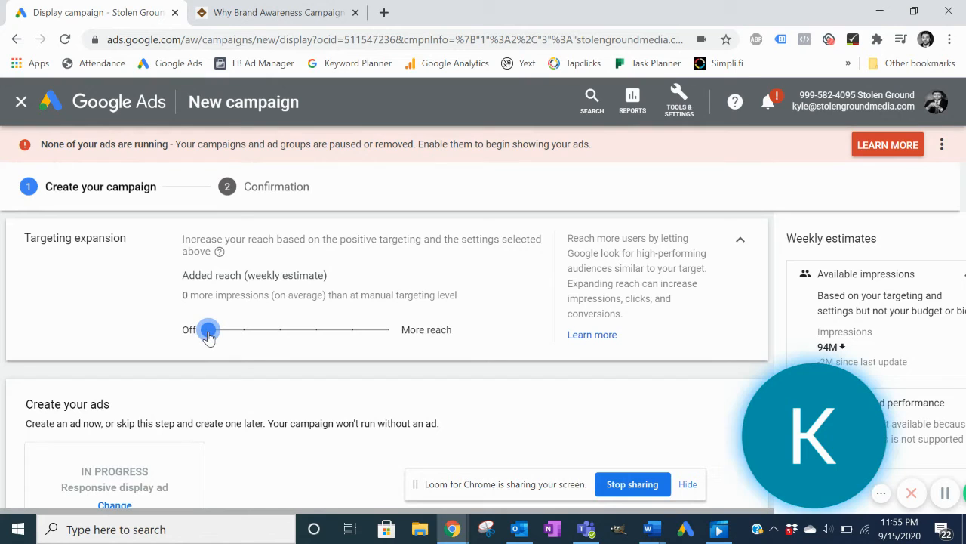
left_click_drag(209, 335, 413, 363)
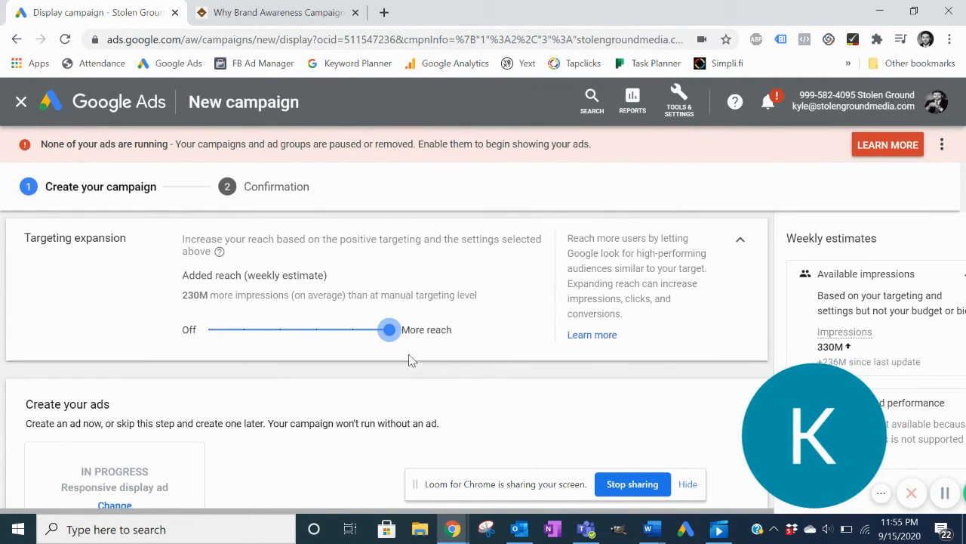
left_click_drag(389, 341, 209, 338)
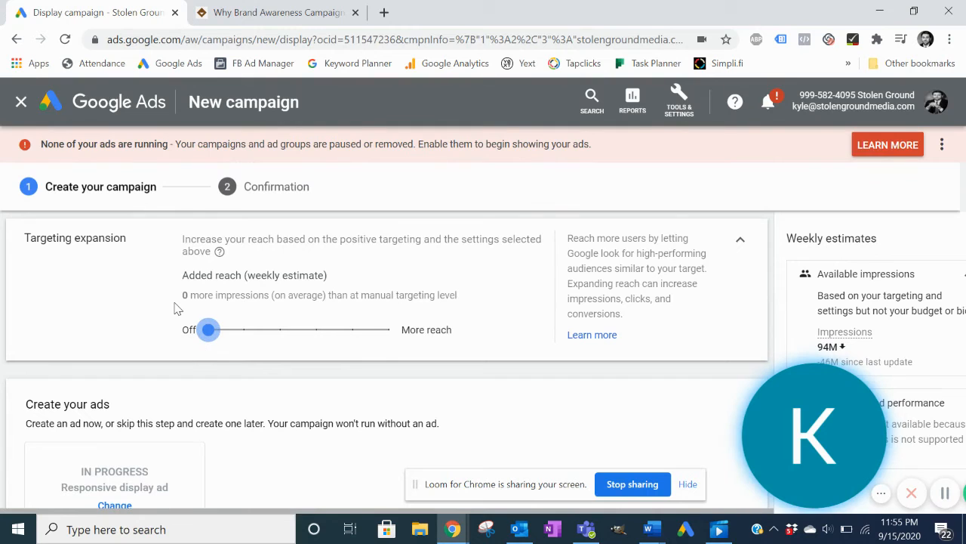
Change the new ad from a responsive display ad to Upload display ads
scroll(177, 309, "down", 1)
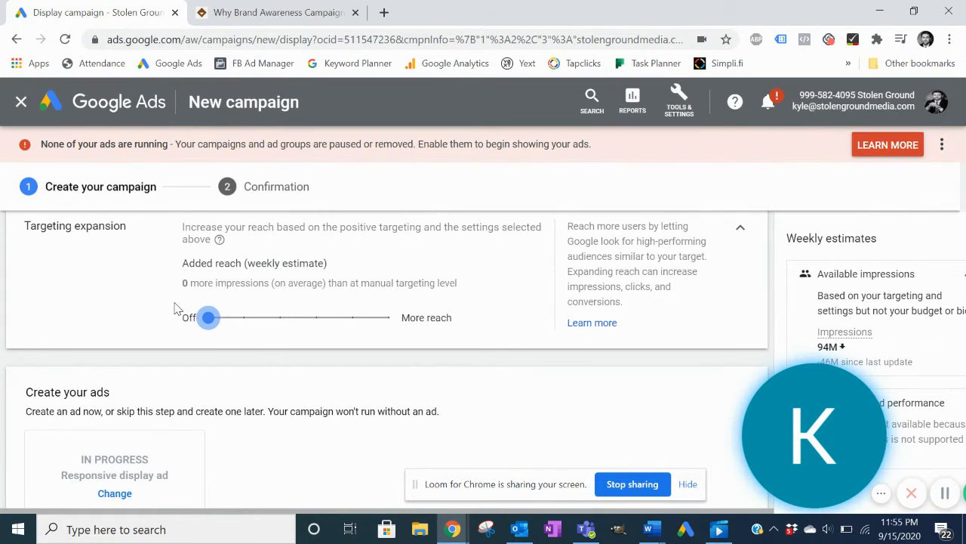
scroll(175, 309, "down", 3)
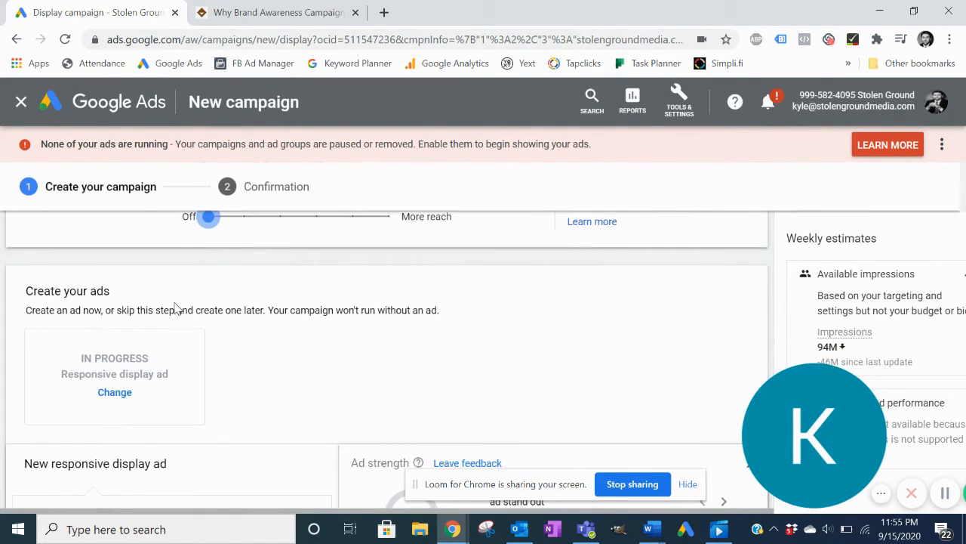
scroll(174, 309, "down", 1)
left_click(139, 324)
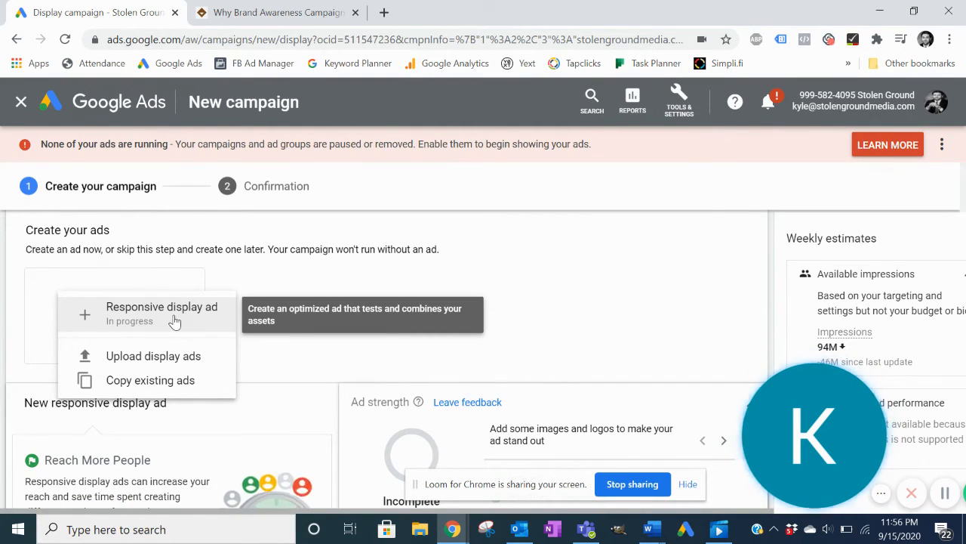
left_click(167, 355)
scroll(260, 331, "down", 1)
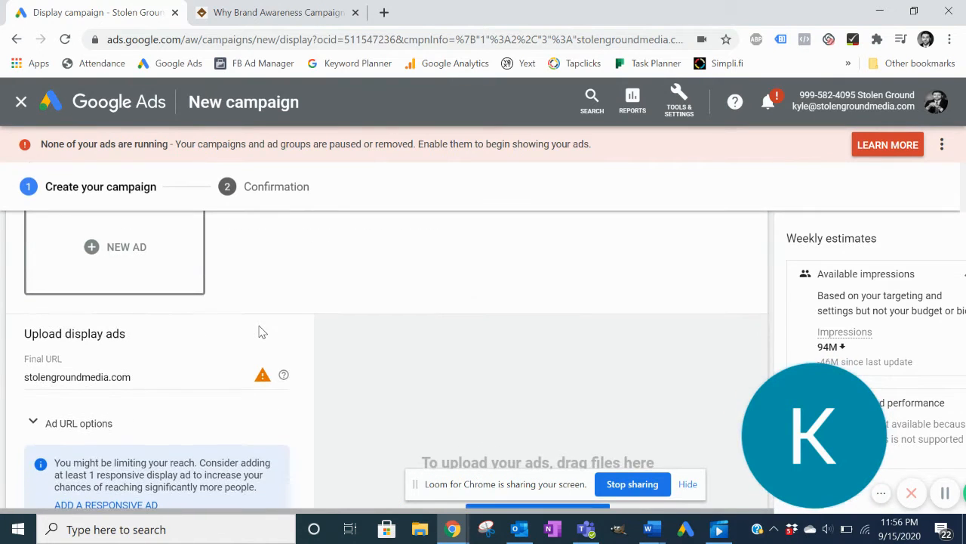
double_click(161, 377)
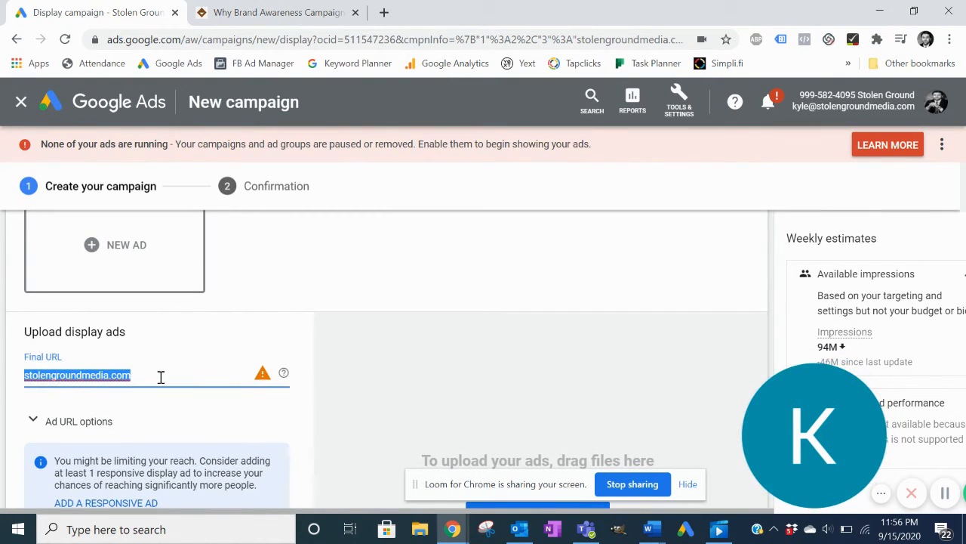
key("ctrl+v")
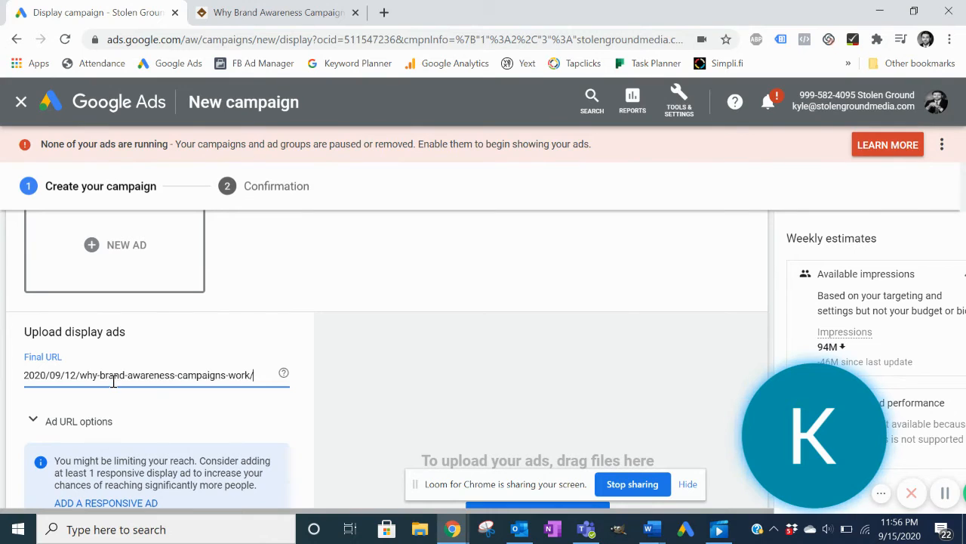
left_click(280, 13)
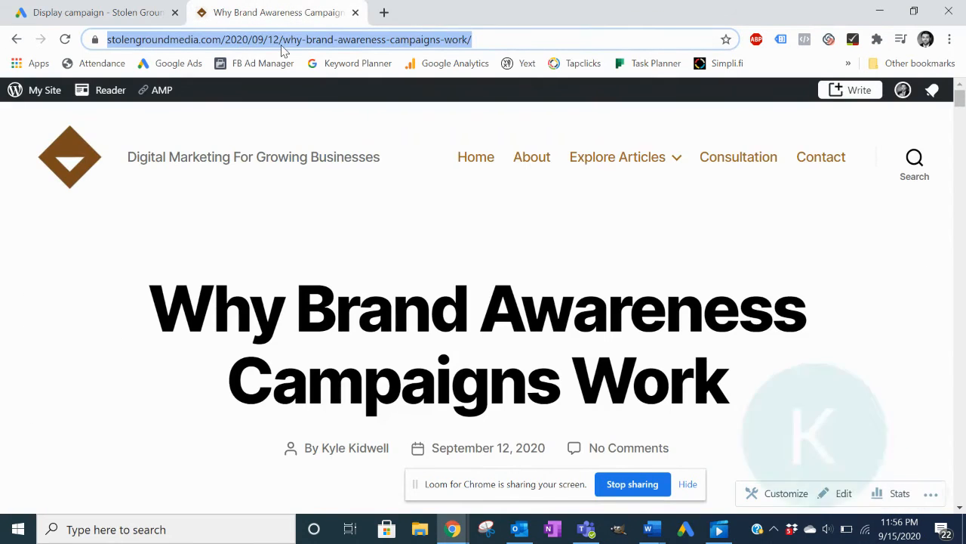
scroll(312, 330, "down", 3)
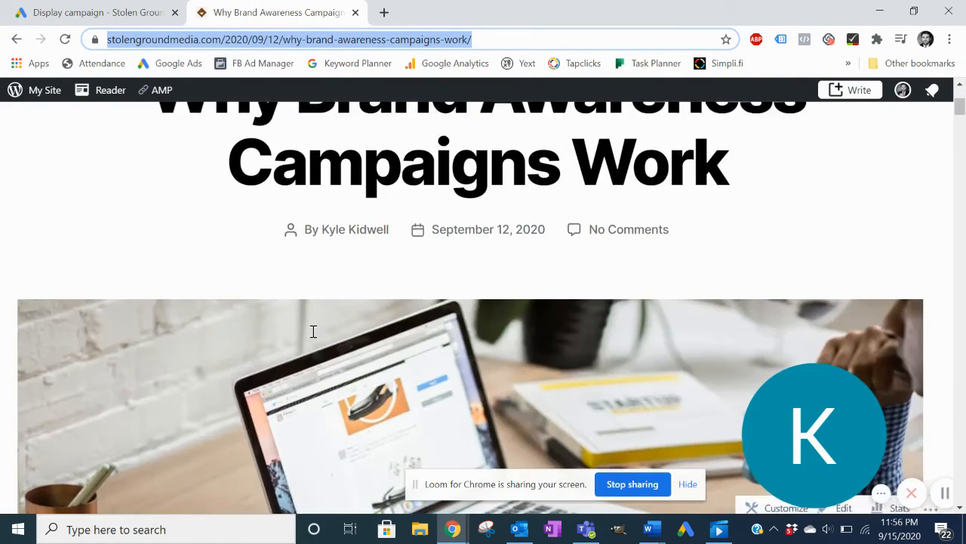
scroll(312, 330, "up", 3)
left_click(147, 7)
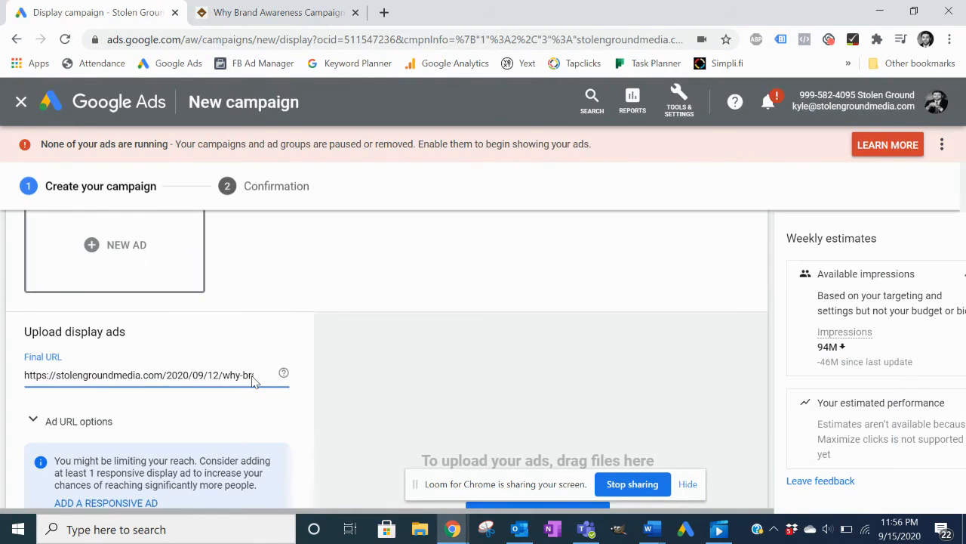
Upload all the ad images from the "Display Articles - Why Brand Awareness Works" folder and dismiss the upload error notice
scroll(227, 382, "down", 2)
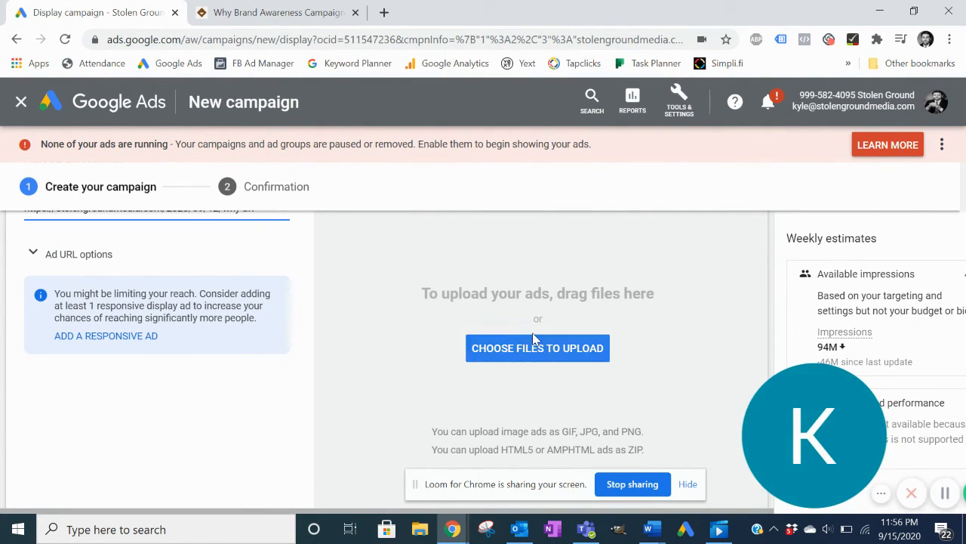
left_click(519, 349)
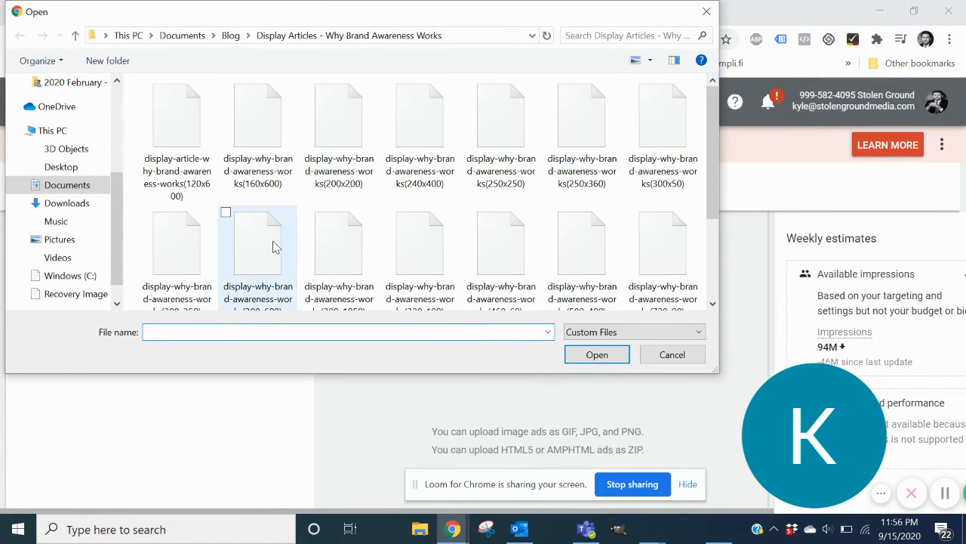
left_click(204, 163)
scroll(445, 211, "down", 1)
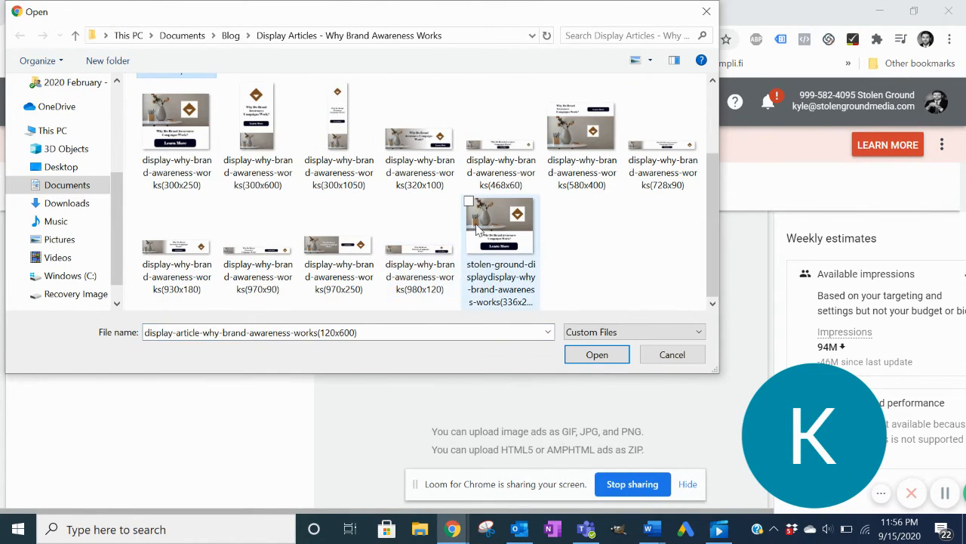
key("ctrl+a")
left_click(580, 353)
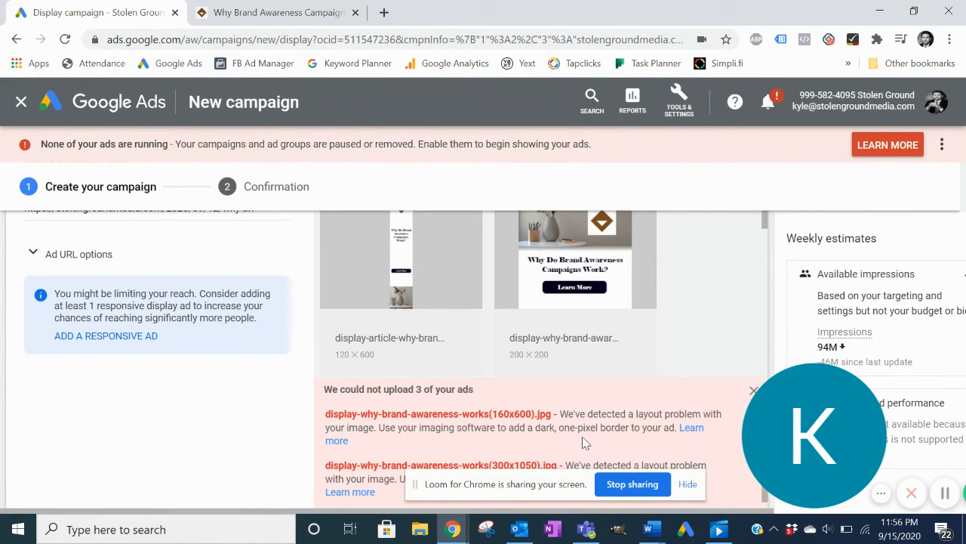
left_click(759, 380)
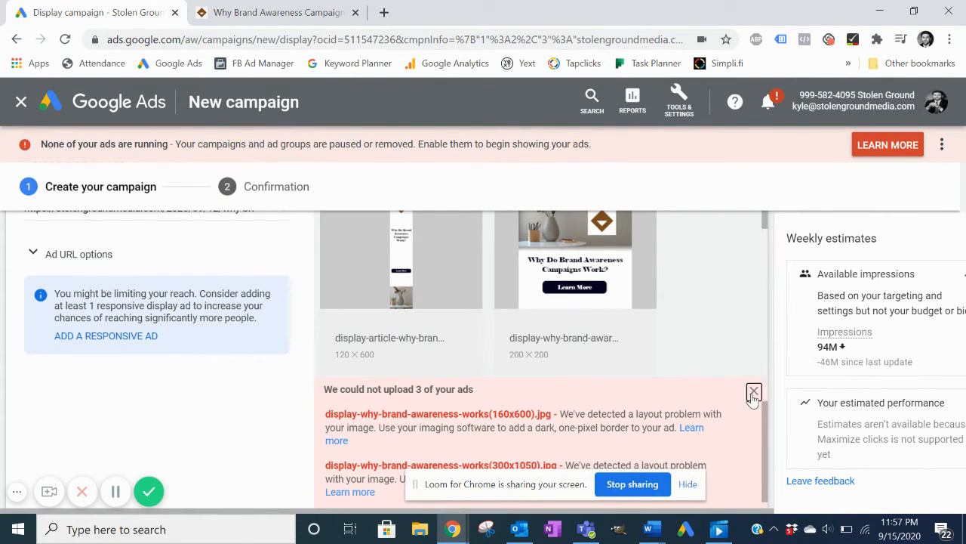
left_click(753, 391)
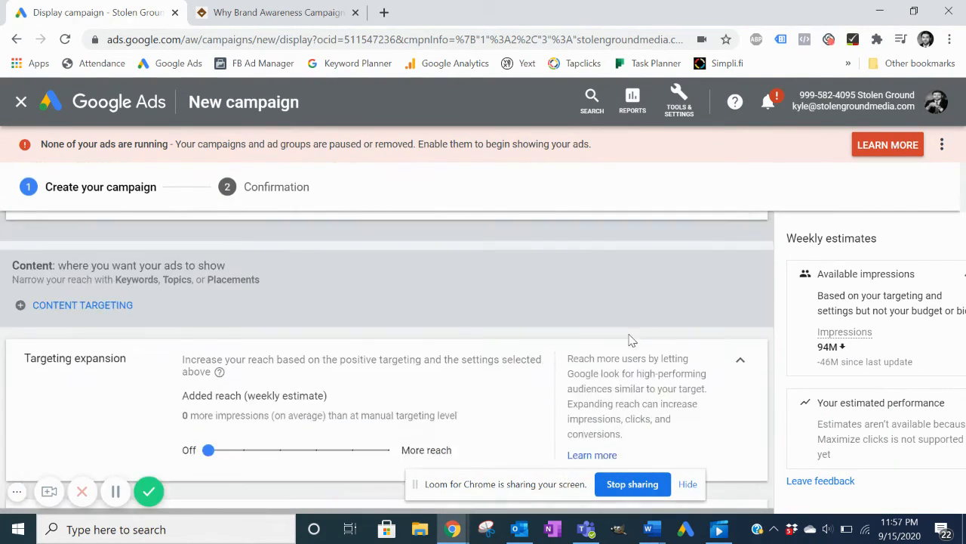
Review the uploaded display ads, add them to the ad group and look through the resulting row of ads
scroll(632, 340, "down", 10)
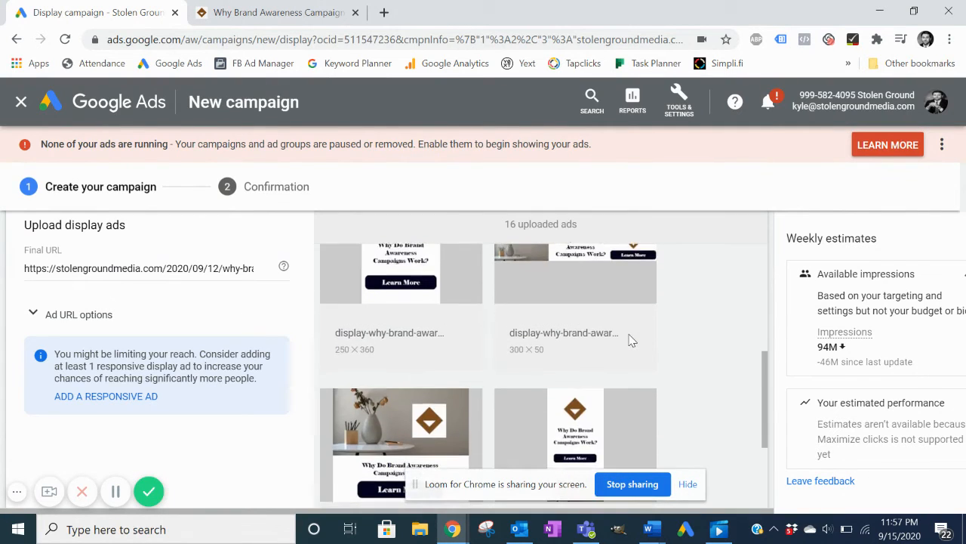
scroll(630, 339, "down", 6)
scroll(315, 408, "down", 3)
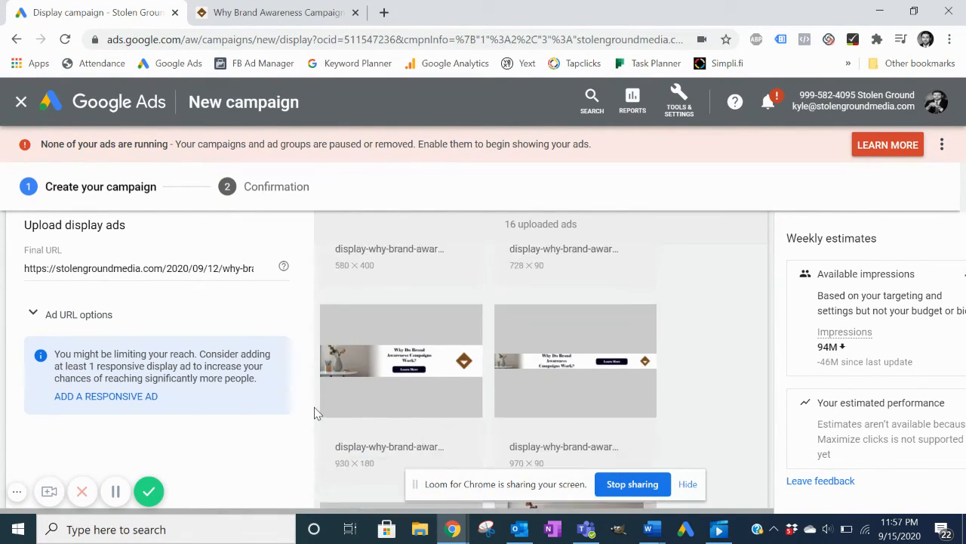
scroll(302, 422, "down", 5)
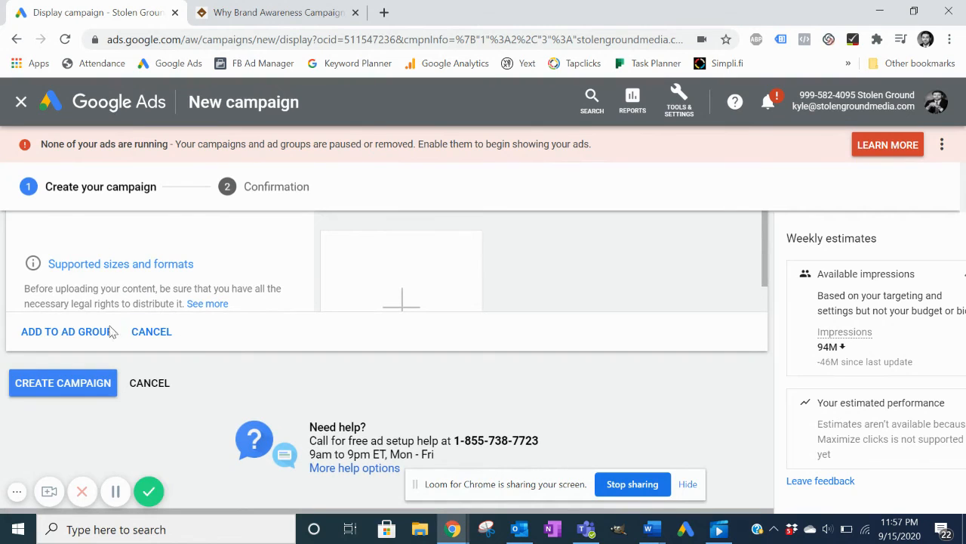
left_click(102, 332)
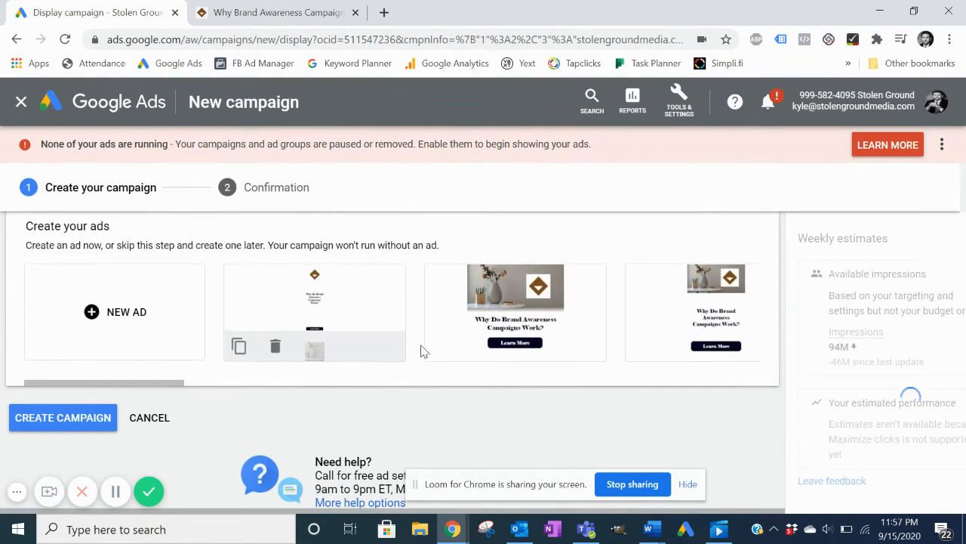
scroll(447, 337, "right", 10)
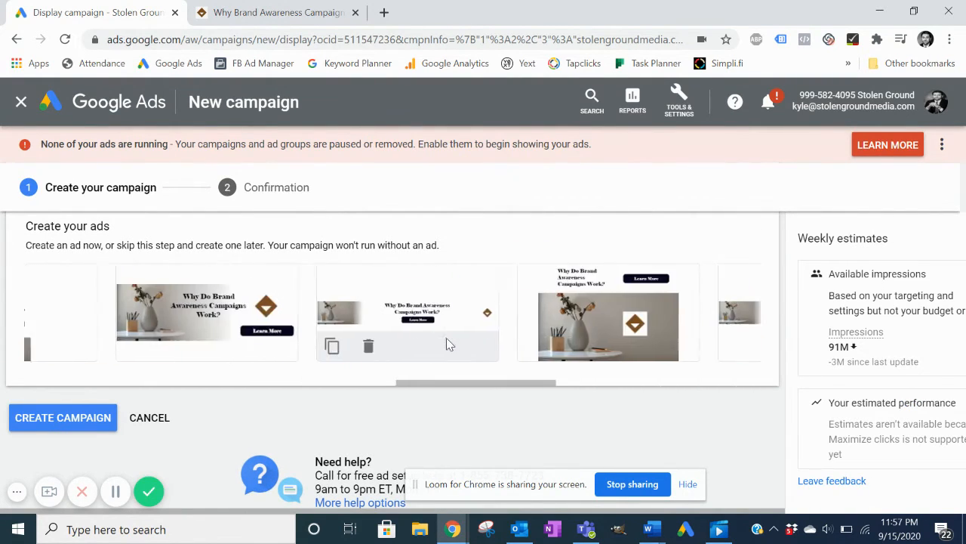
scroll(449, 345, "right", 3)
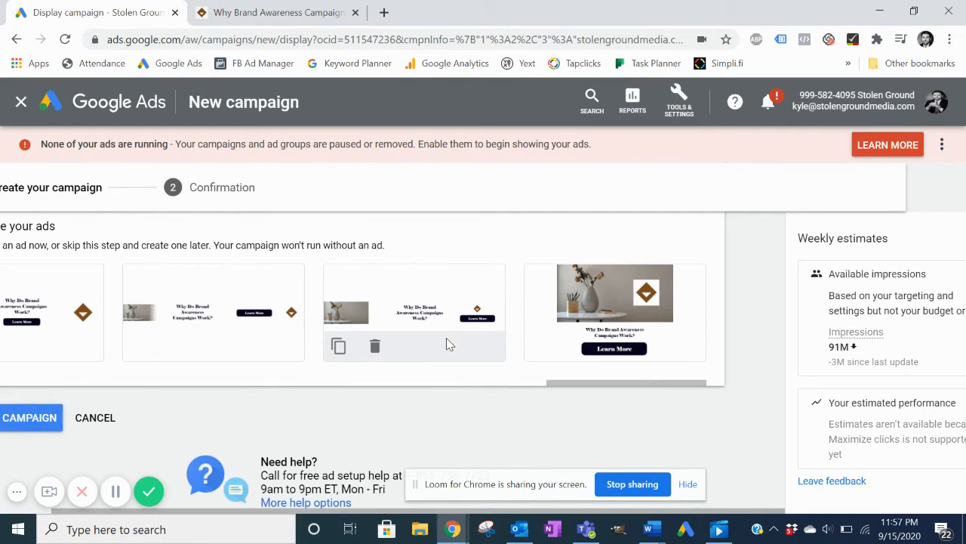
Create the display campaign and review its confirmation summary, including the expanded ad details
scroll(26, 422, "left", 1)
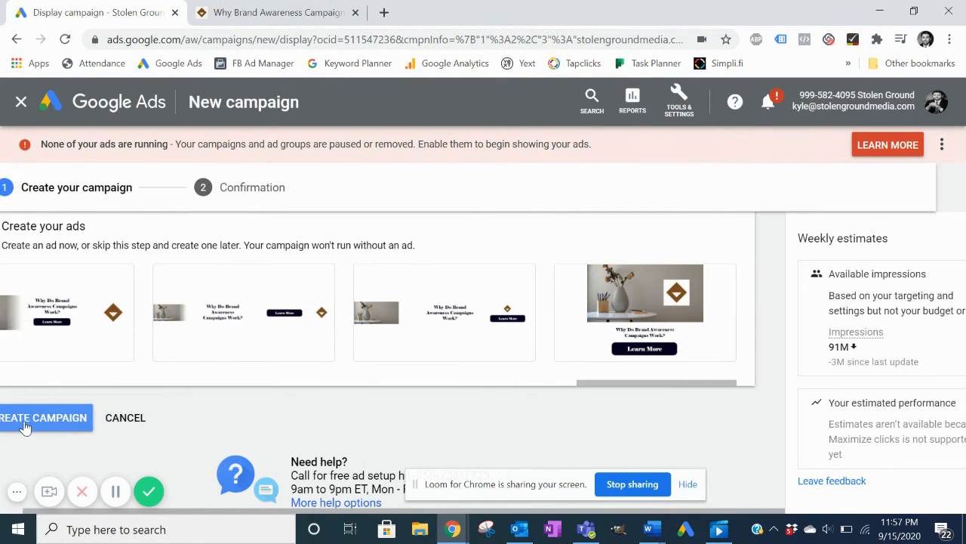
left_click(68, 423)
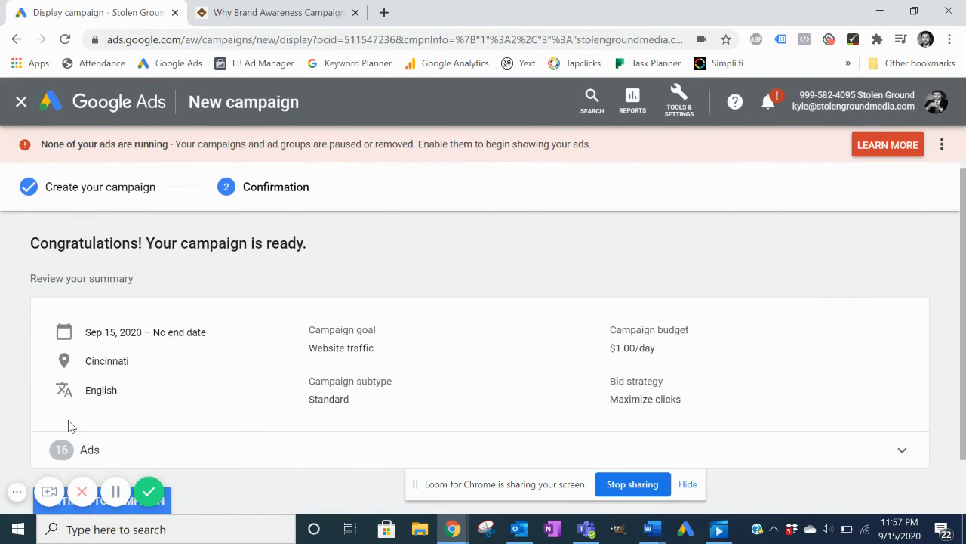
scroll(370, 330, "down", 1)
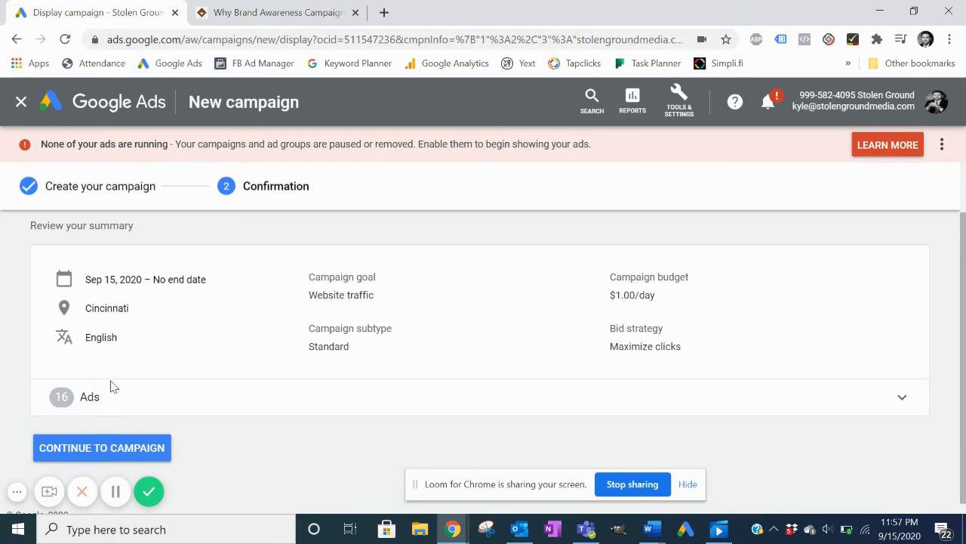
scroll(147, 391, "down", 1)
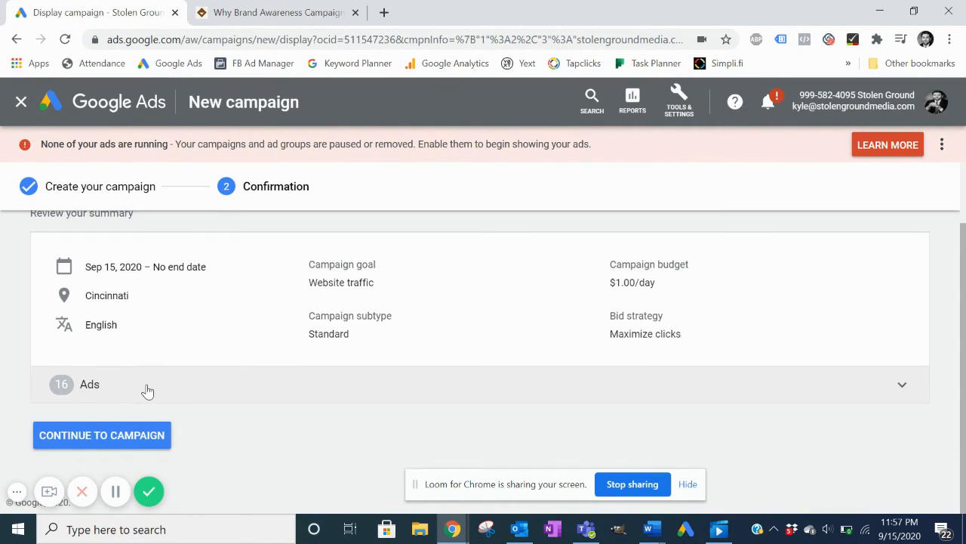
left_click(148, 391)
scroll(146, 391, "down", 5)
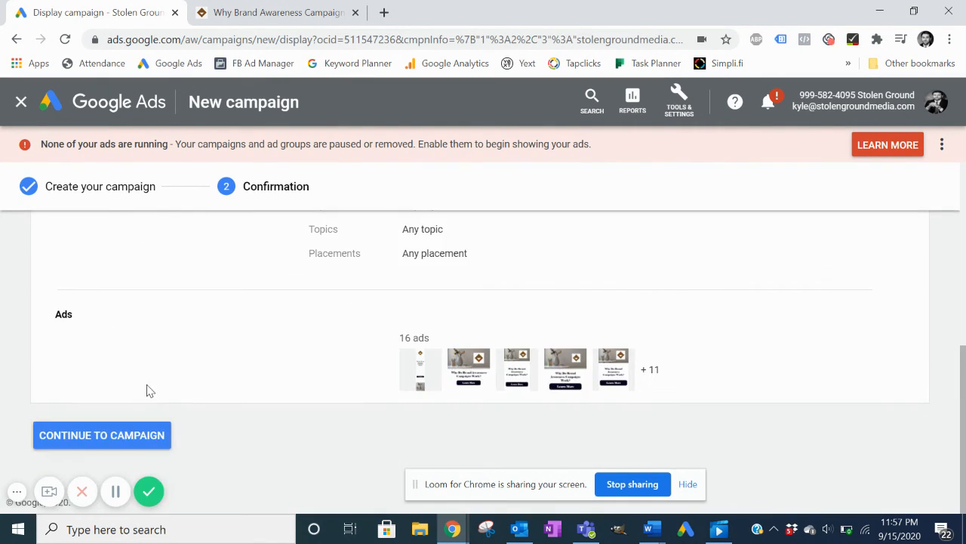
Continue to the new campaign and look over its ad groups chart and the Relevant Audiences ad group
left_click(133, 437)
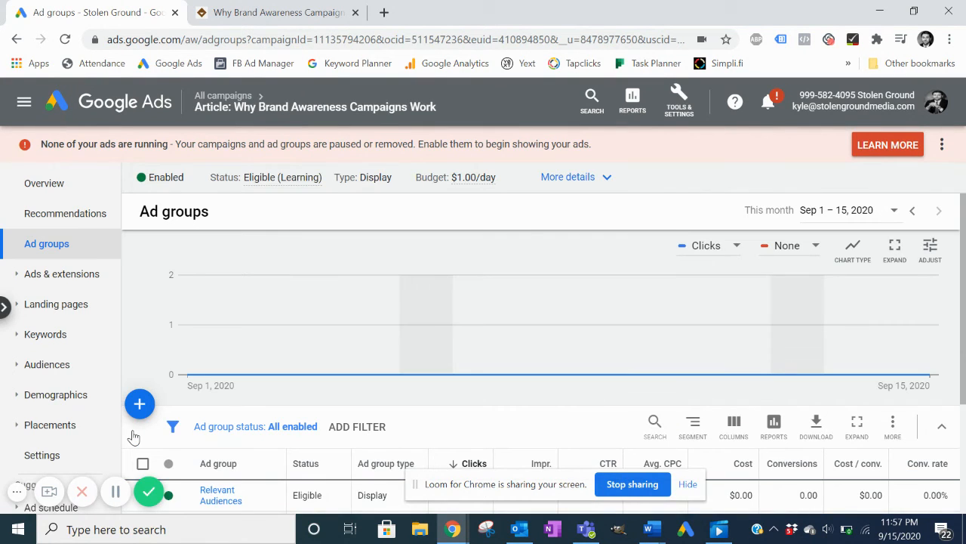
scroll(446, 425, "down", 2)
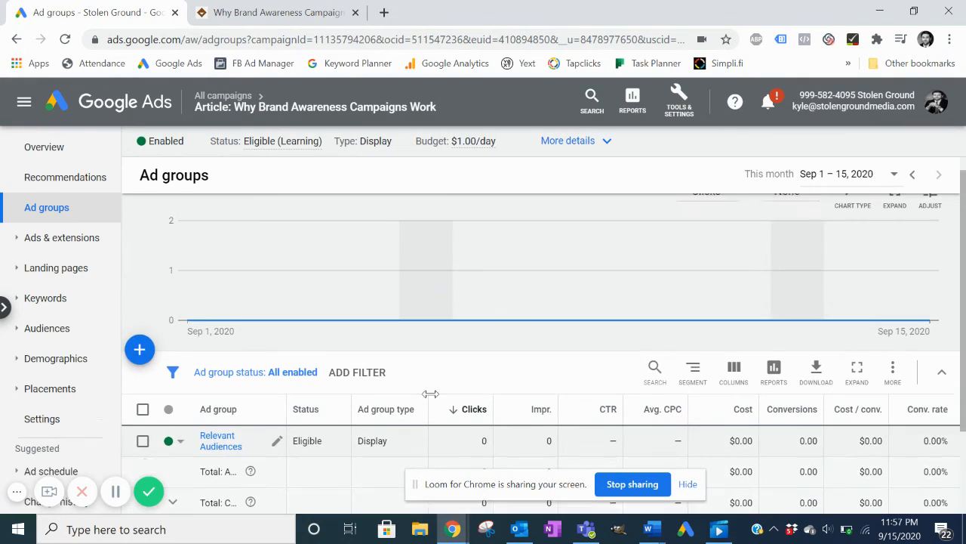
scroll(430, 393, "up", 1)
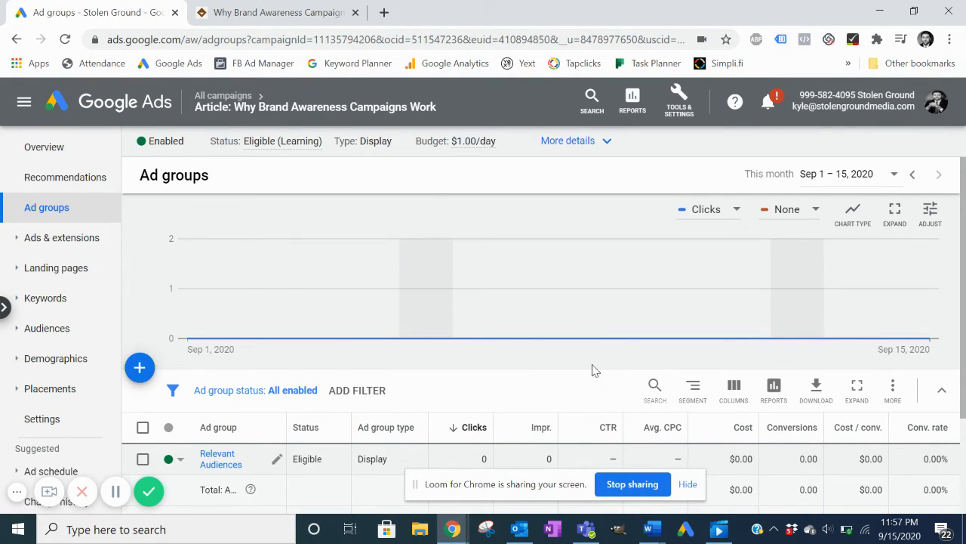
scroll(528, 388, "down", 1)
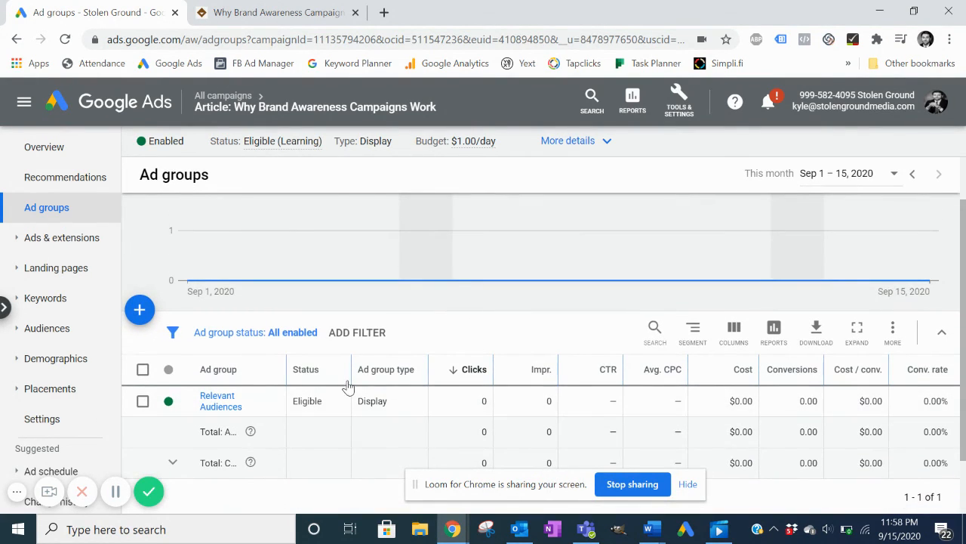